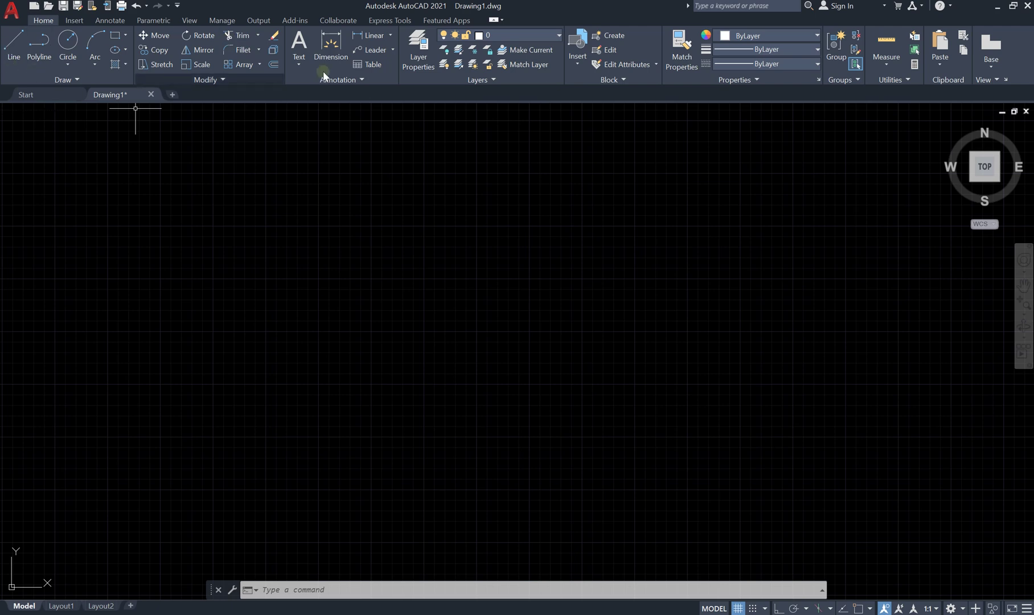
Draw a trial circle by picking a centre and radius, then delete it
{"action": "left_click", "coordinate": [68, 41]}
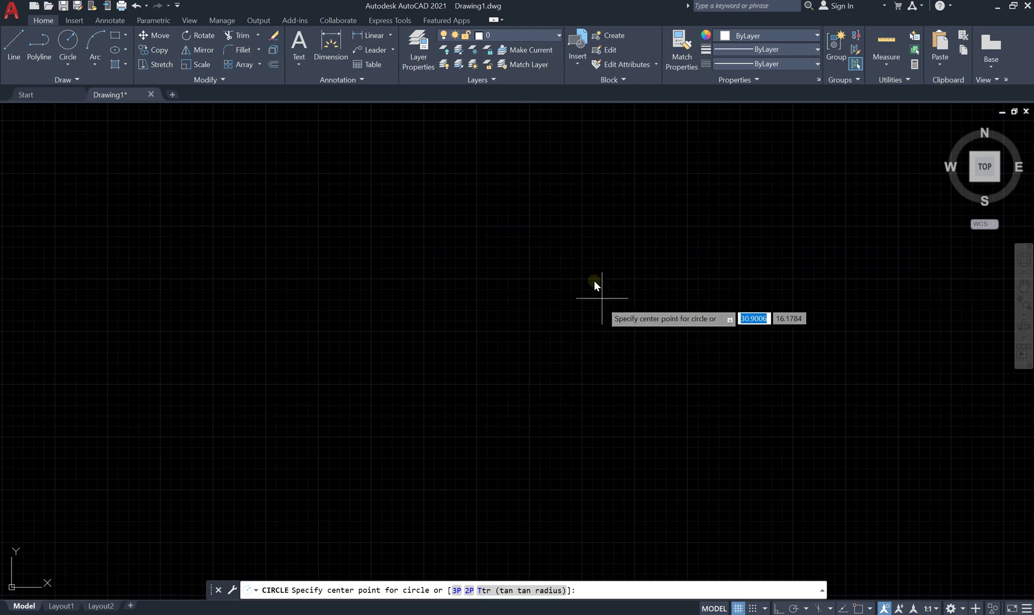
{"action": "left_click", "coordinate": [410, 351]}
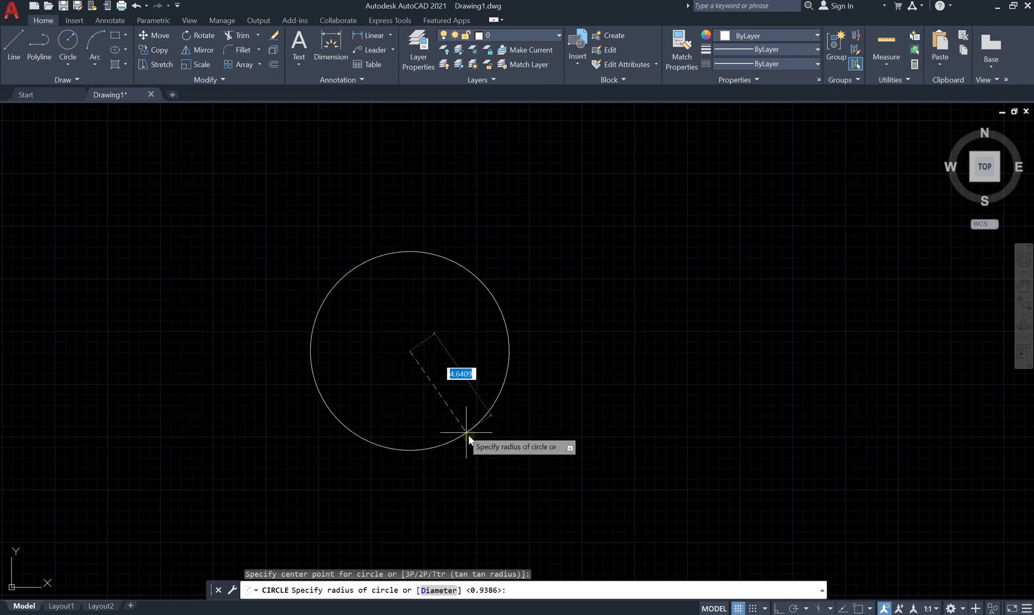
{"action": "left_click", "coordinate": [496, 468]}
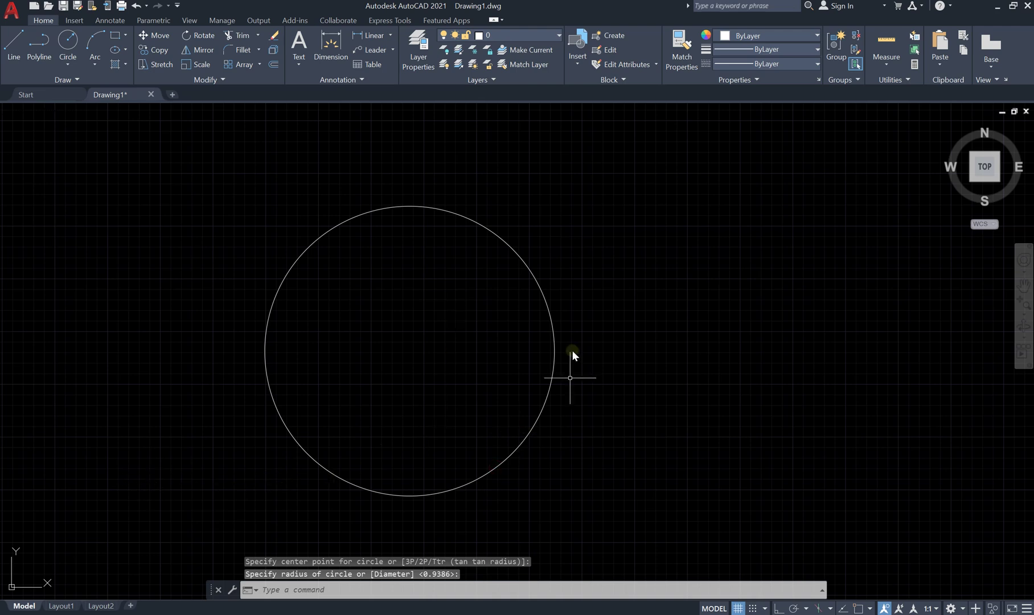
{"action": "left_click", "coordinate": [640, 204]}
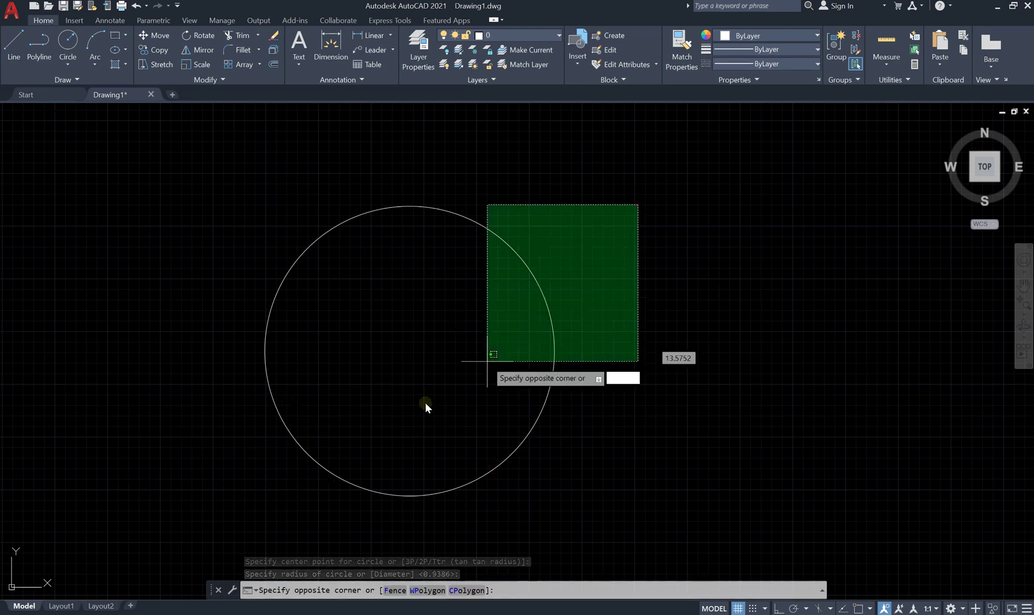
{"action": "left_click", "coordinate": [388, 482]}
{"action": "key", "text": "Delete"}
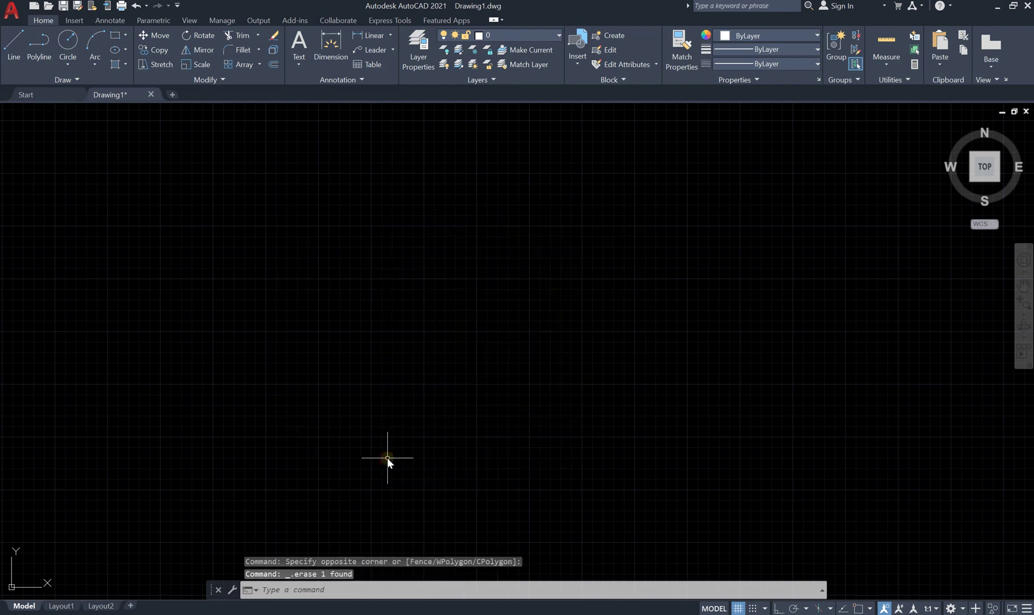
Draw a circle with radius 10 at a picked centre point using the C alias
{"action": "type", "text": "c"}
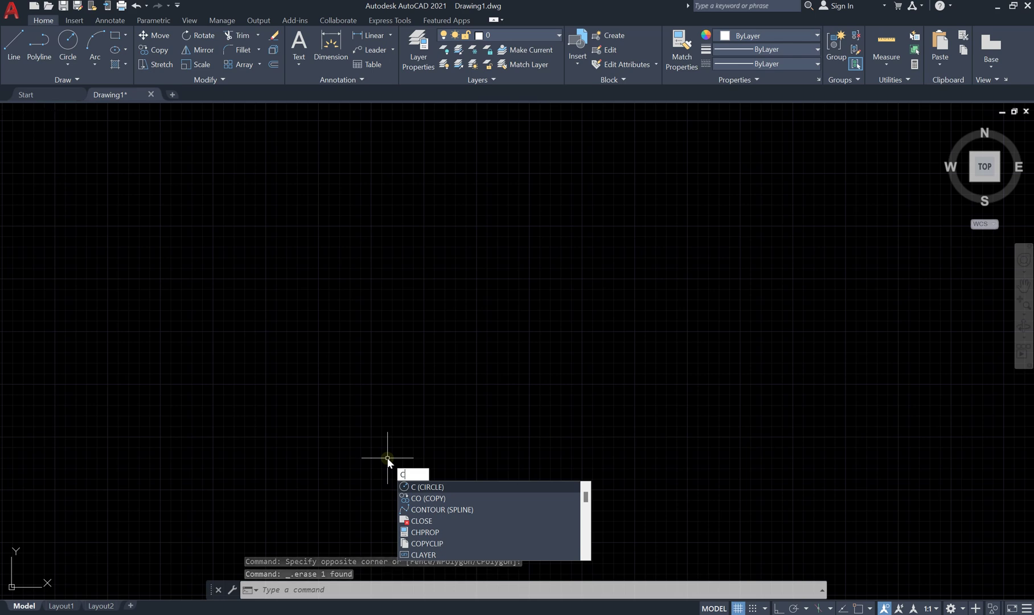
{"action": "key", "text": "Return"}
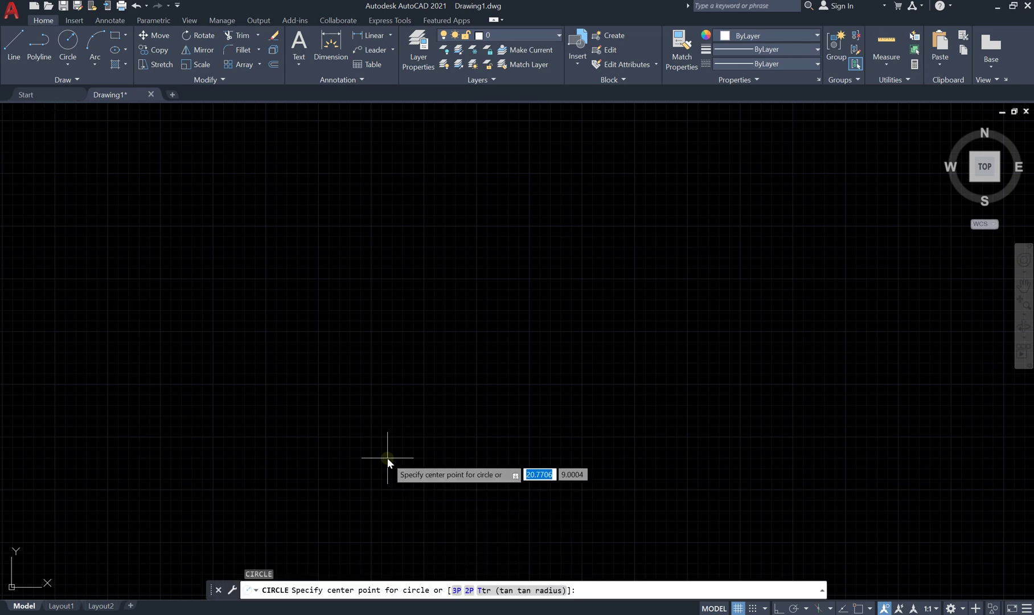
{"action": "left_click", "coordinate": [438, 318]}
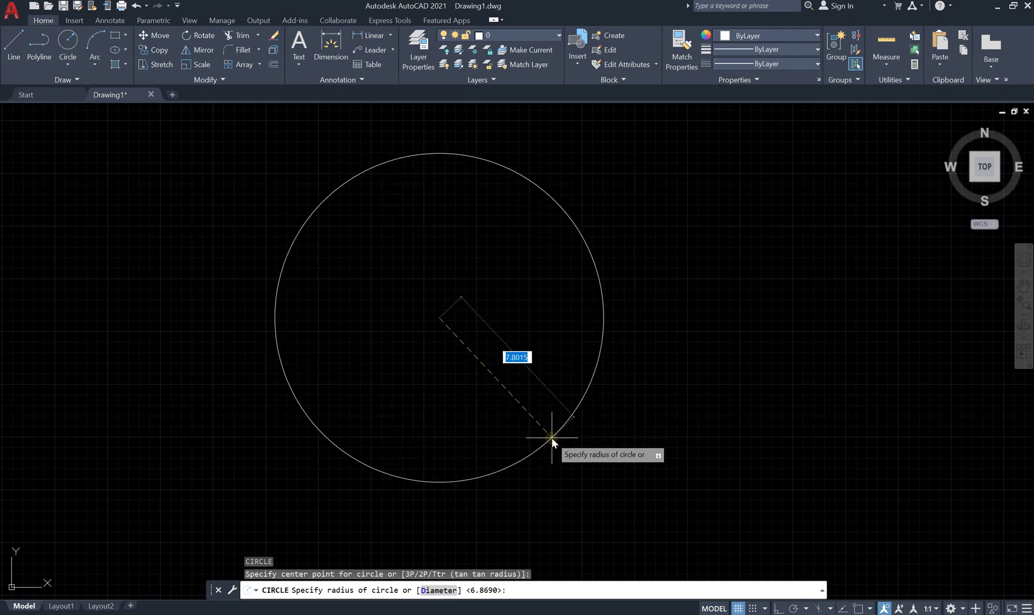
{"action": "type", "text": "10"}
{"action": "key", "text": "Return"}
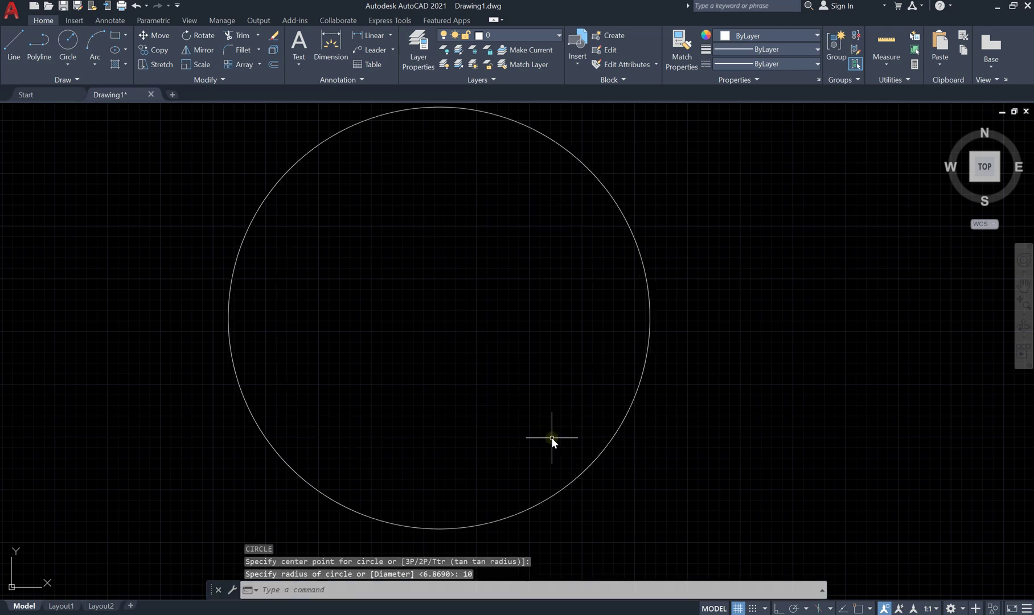
{"action": "scroll", "coordinate": [551, 437], "scroll_direction": "down", "scroll_amount": 2}
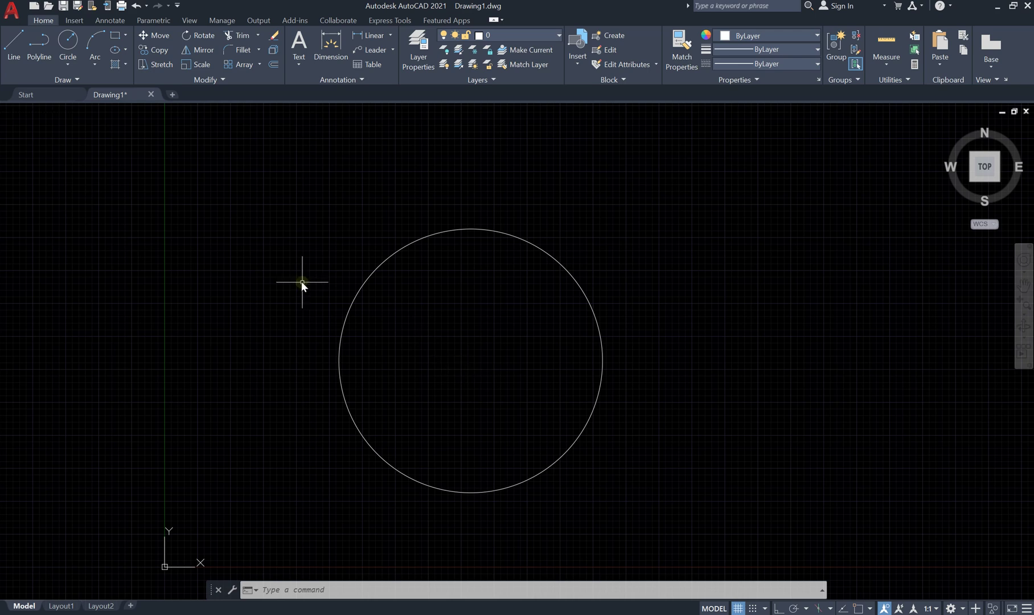
Draw a diameter-5 circle centred on the radius-10 circle's centre
{"action": "left_click", "coordinate": [69, 40]}
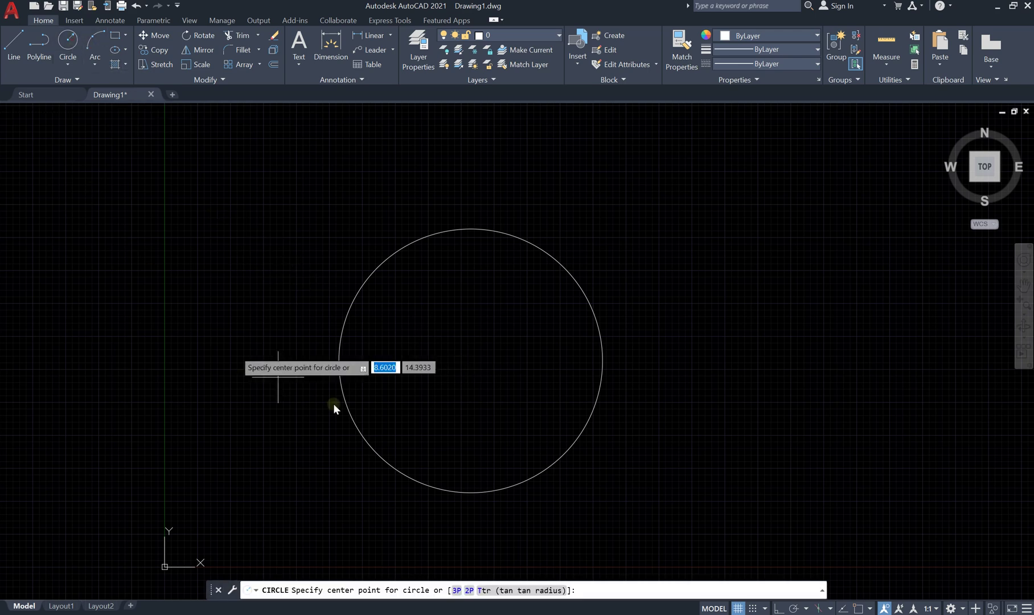
{"action": "left_click", "coordinate": [469, 368]}
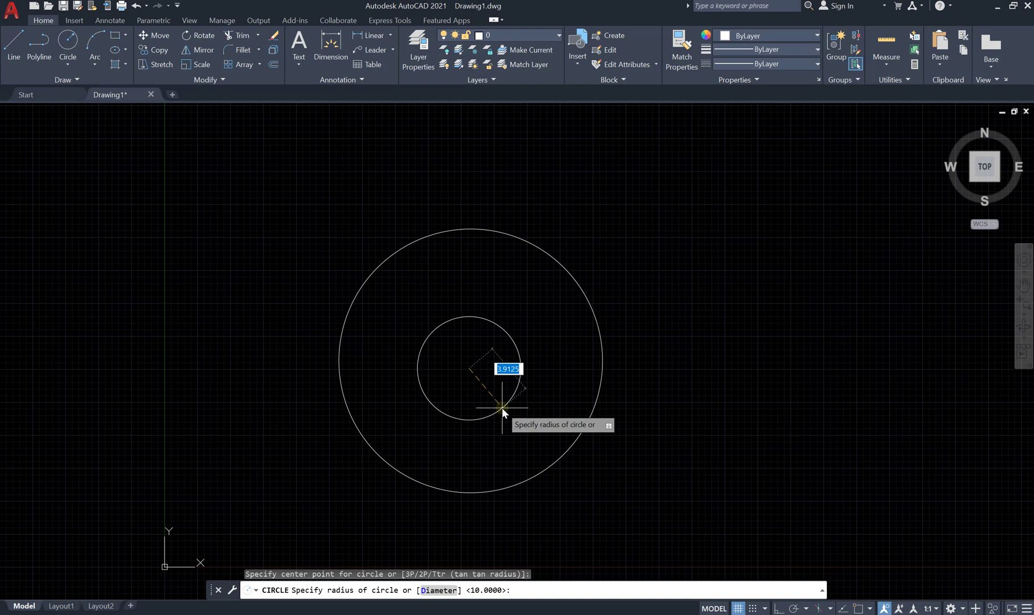
{"action": "left_click", "coordinate": [428, 592]}
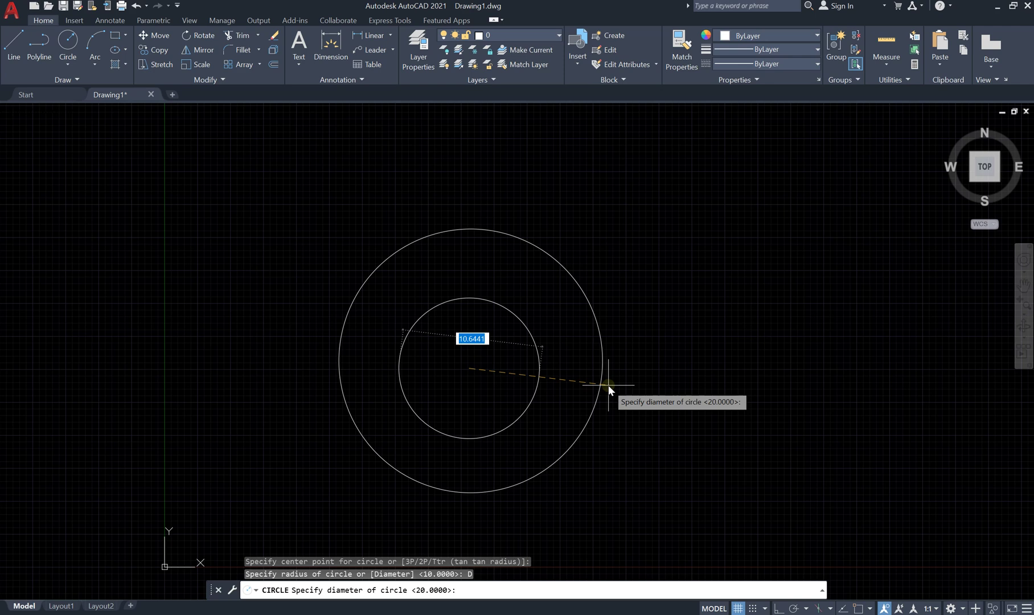
{"action": "type", "text": "5"}
{"action": "key", "text": "Return"}
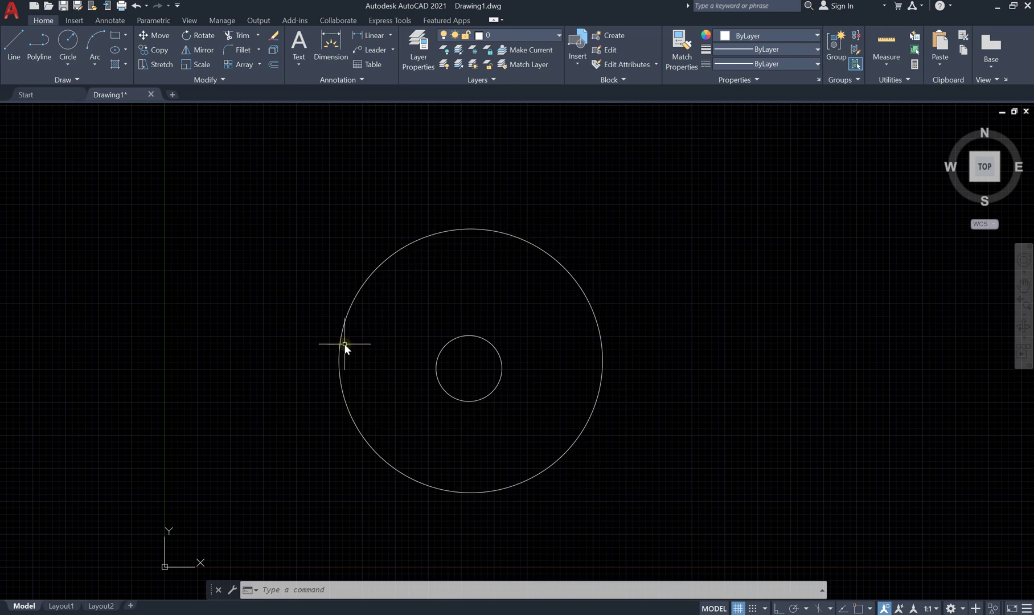
Erase both circles with a crossing selection, then start and cancel a CIR command
{"action": "left_click", "coordinate": [755, 193]}
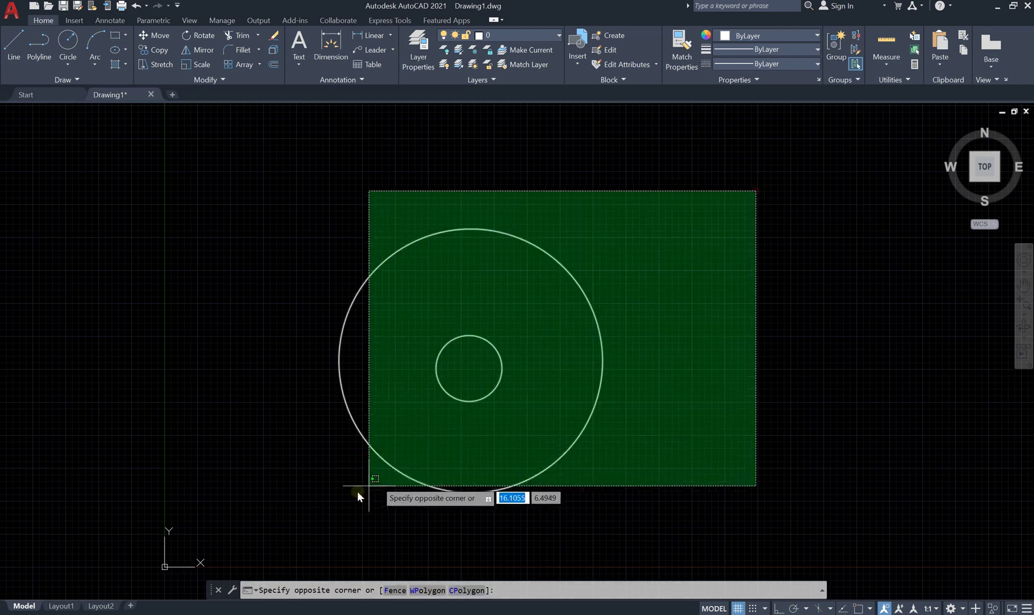
{"action": "left_click", "coordinate": [321, 499]}
{"action": "key", "text": "Delete"}
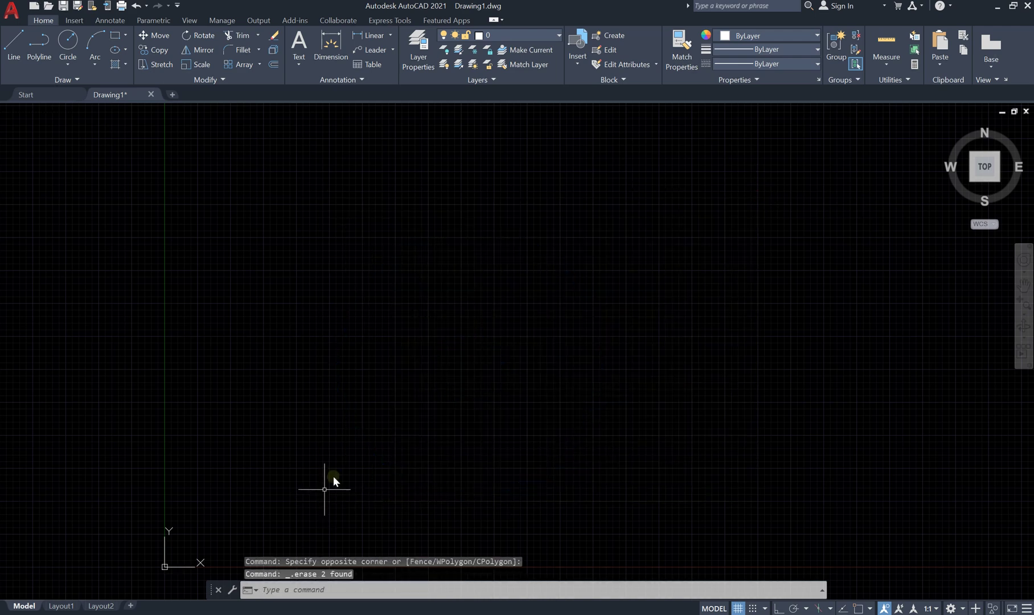
{"action": "type", "text": "cir"}
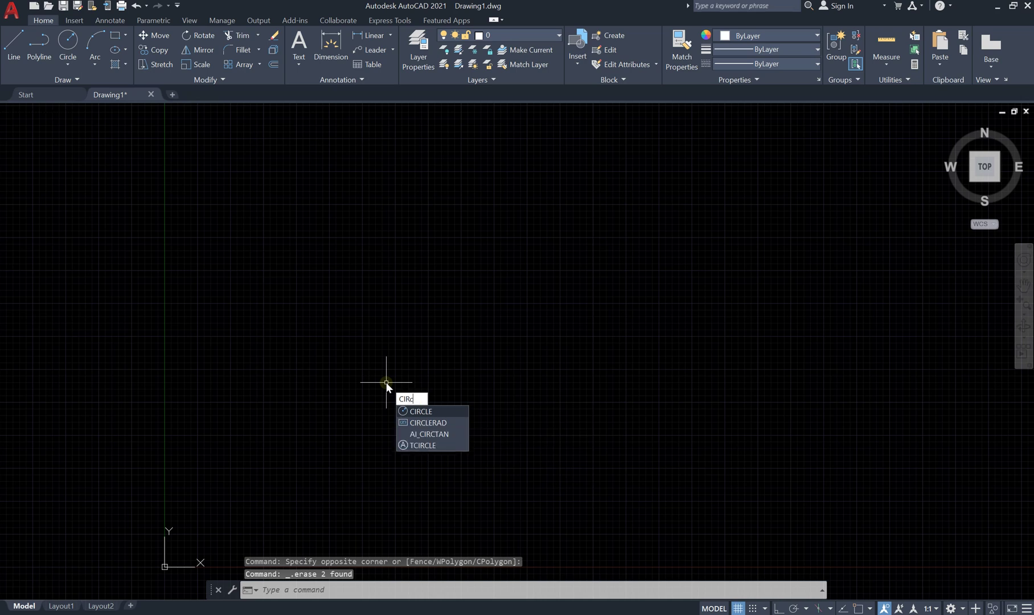
{"action": "key", "text": "Return"}
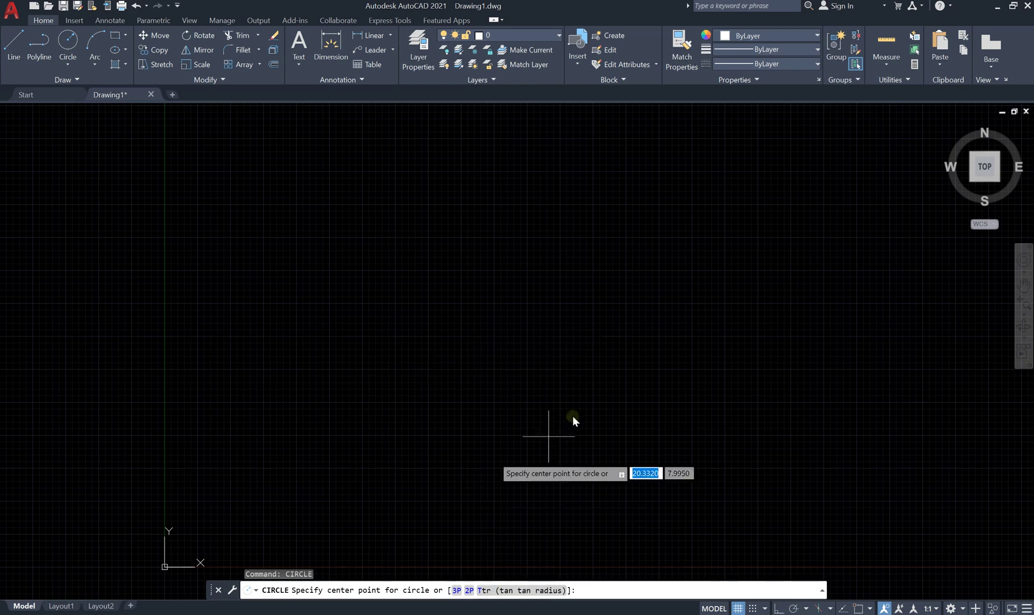
{"action": "key", "text": "Escape"}
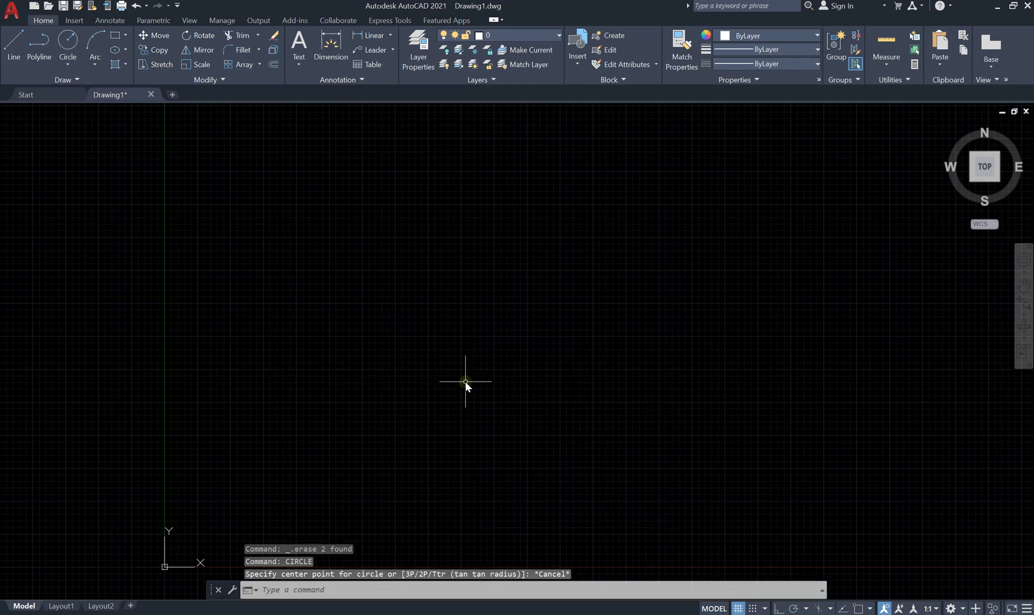
Draw a rectangle from two picked opposite corners
{"action": "left_click", "coordinate": [13, 45]}
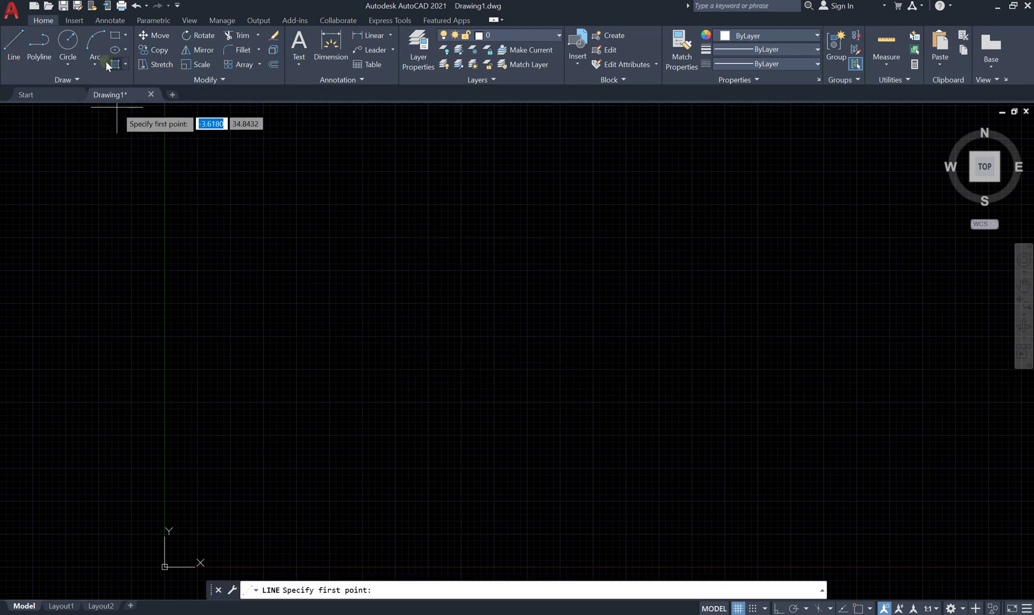
{"action": "left_click", "coordinate": [116, 36]}
{"action": "left_click", "coordinate": [465, 269]}
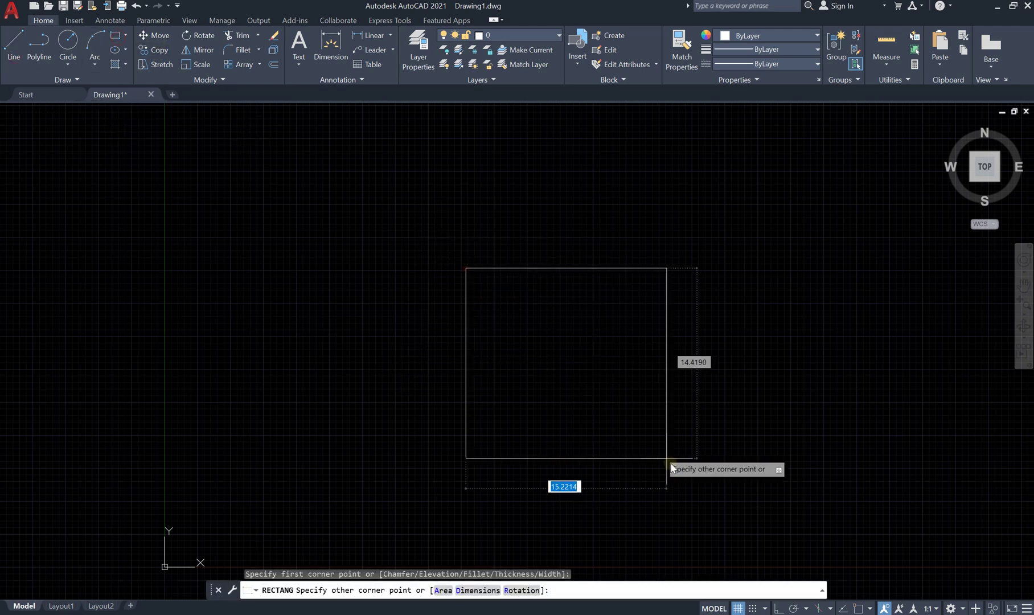
{"action": "left_click", "coordinate": [703, 457]}
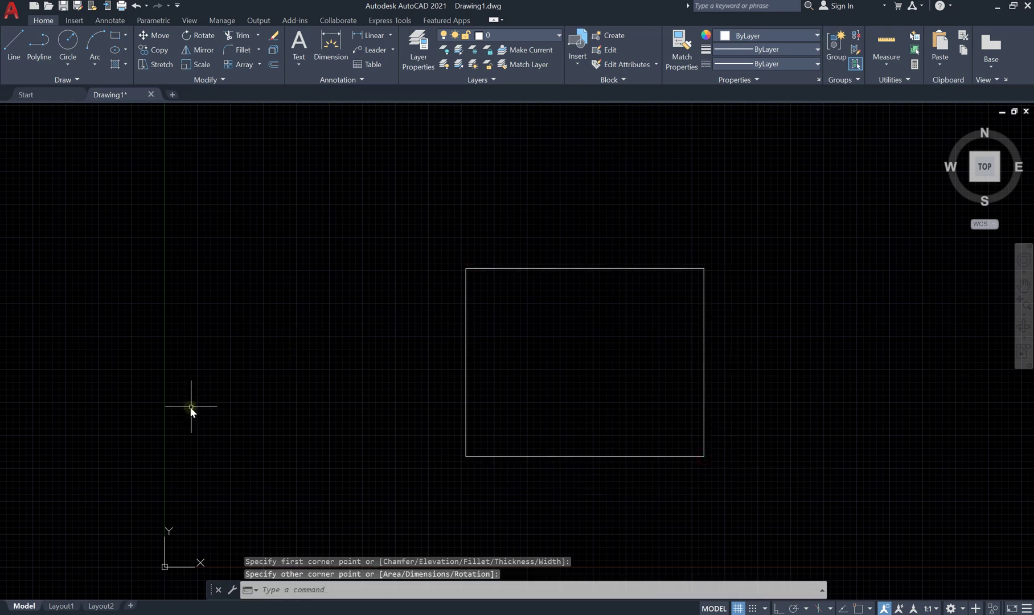
{"action": "scroll", "coordinate": [252, 321], "scroll_direction": "down", "scroll_amount": 4}
{"action": "scroll", "coordinate": [327, 341], "scroll_direction": "up", "scroll_amount": 6}
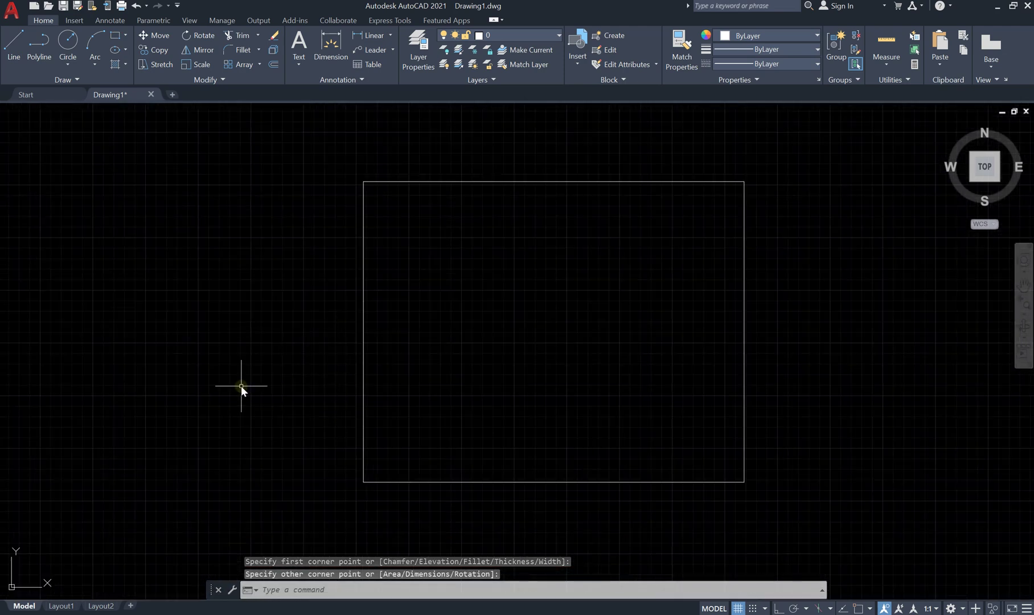
Start a new circle with the C alias
{"action": "type", "text": "c"}
{"action": "key", "text": "Return"}
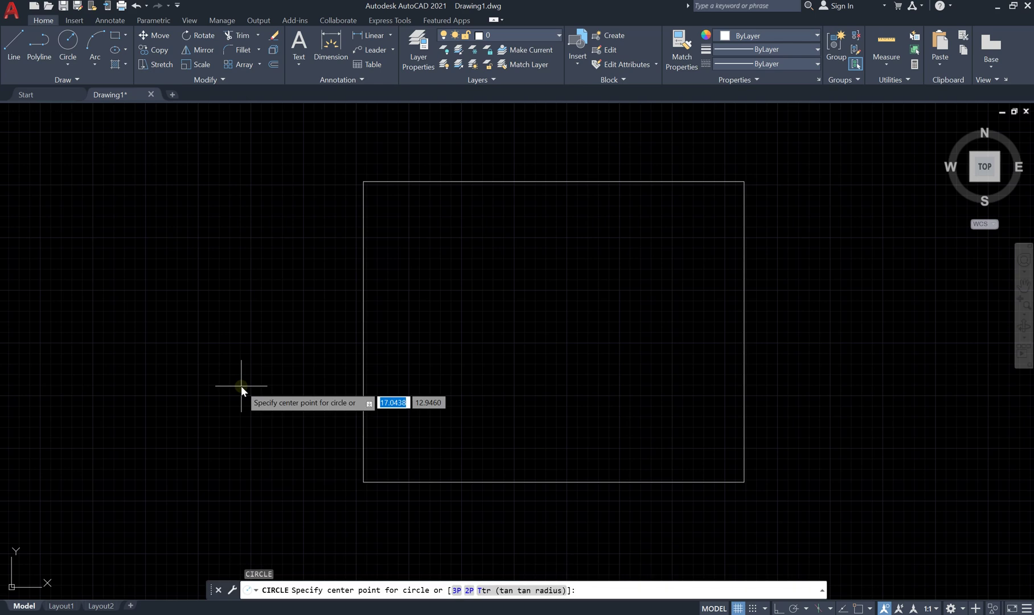
{"action": "scroll", "coordinate": [197, 362], "scroll_direction": "down", "scroll_amount": 2}
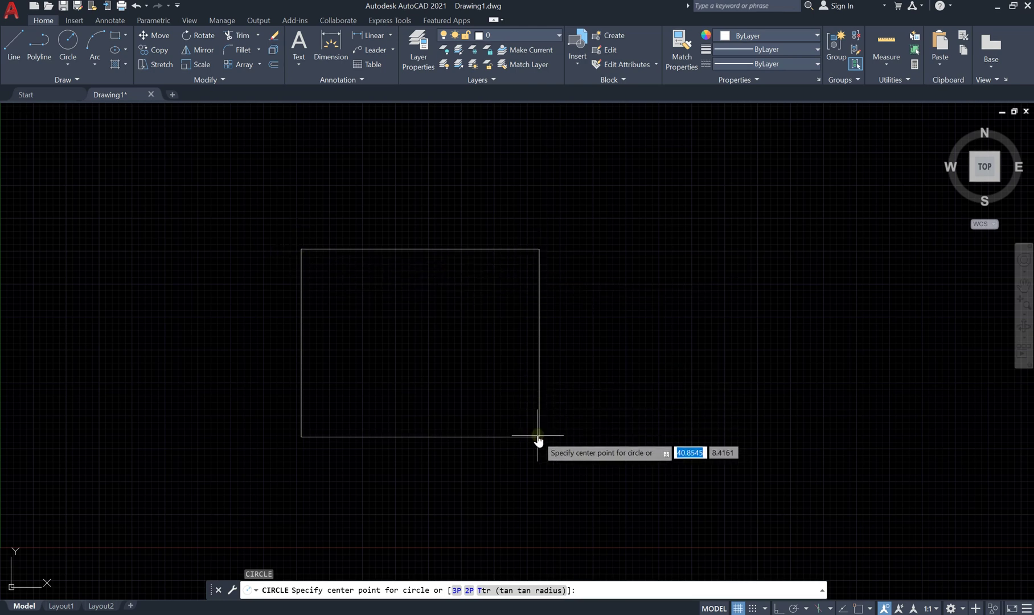
{"action": "left_click", "coordinate": [456, 591]}
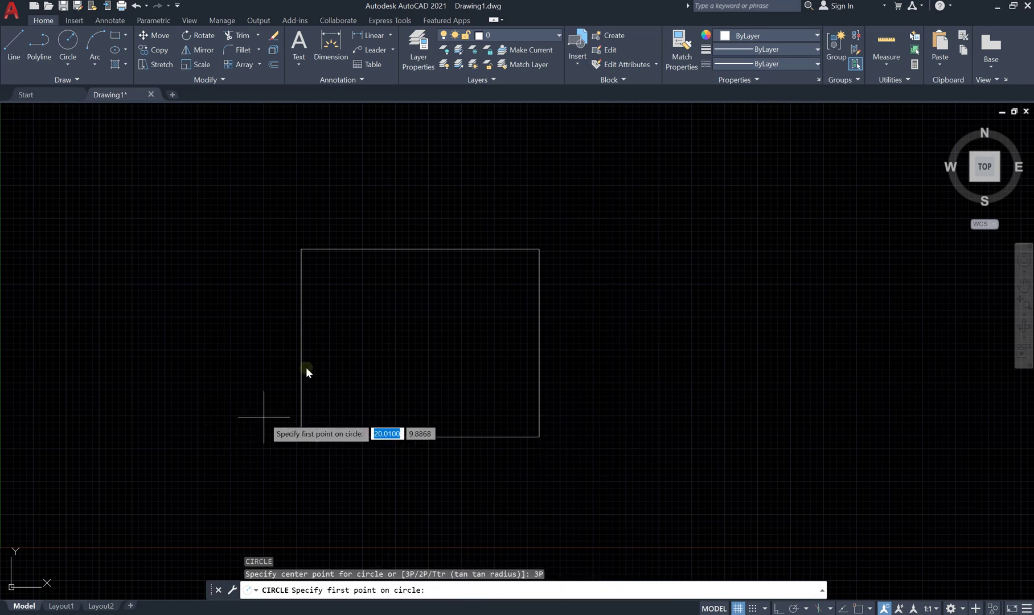
{"action": "scroll", "coordinate": [295, 237], "scroll_direction": "up", "scroll_amount": 6}
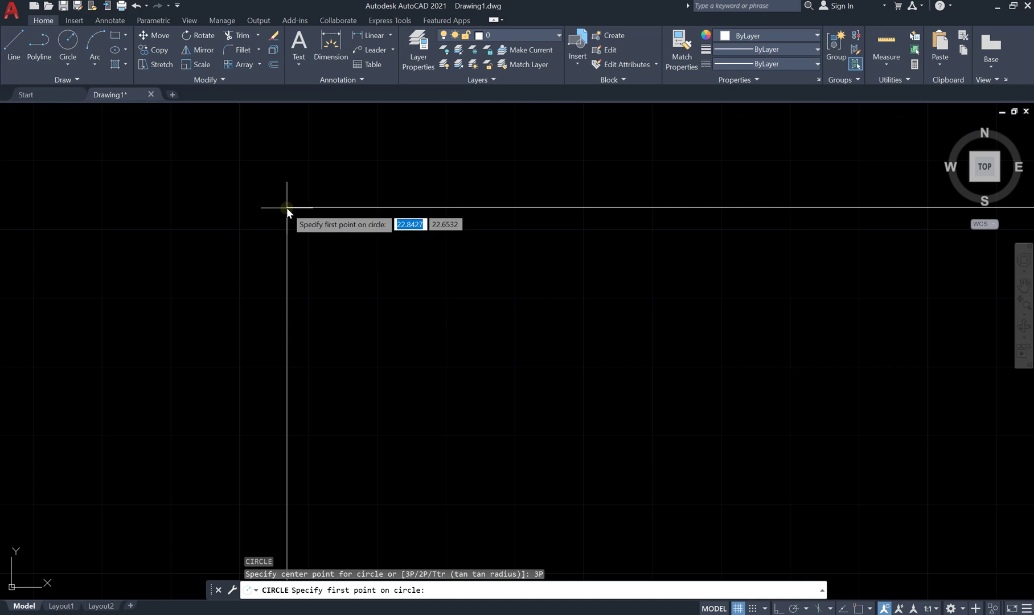
{"action": "scroll", "coordinate": [266, 279], "scroll_direction": "down", "scroll_amount": 7}
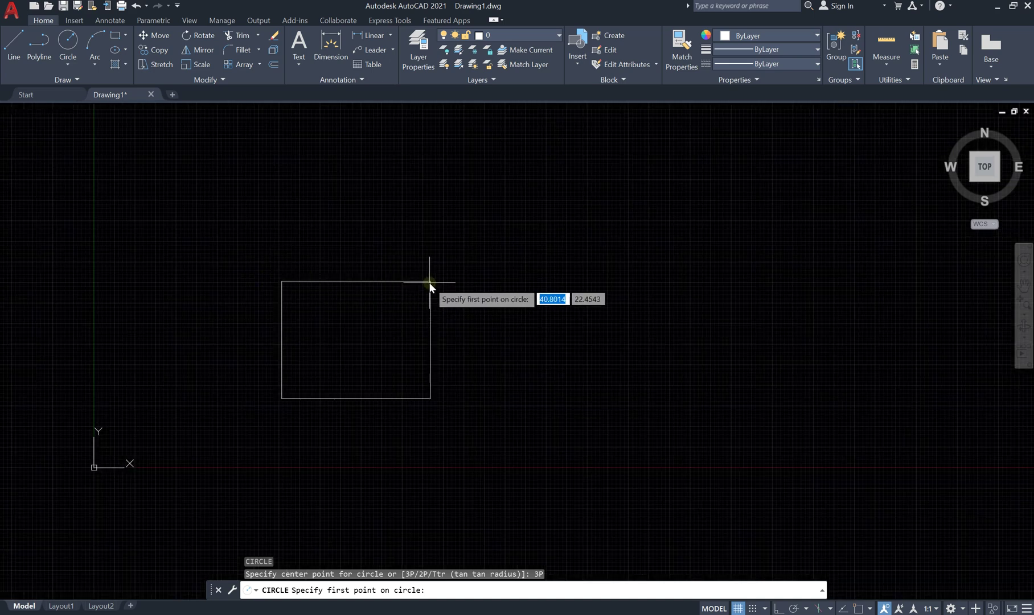
{"action": "scroll", "coordinate": [348, 376], "scroll_direction": "up", "scroll_amount": 4}
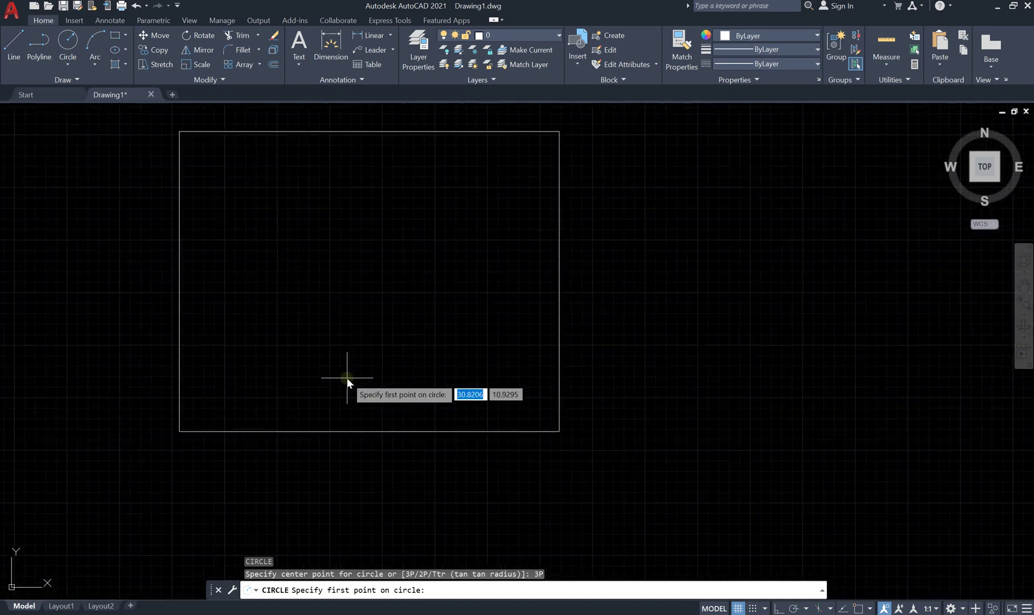
{"action": "scroll", "coordinate": [347, 377], "scroll_direction": "down", "scroll_amount": 2}
{"action": "scroll", "coordinate": [255, 241], "scroll_direction": "up", "scroll_amount": 6}
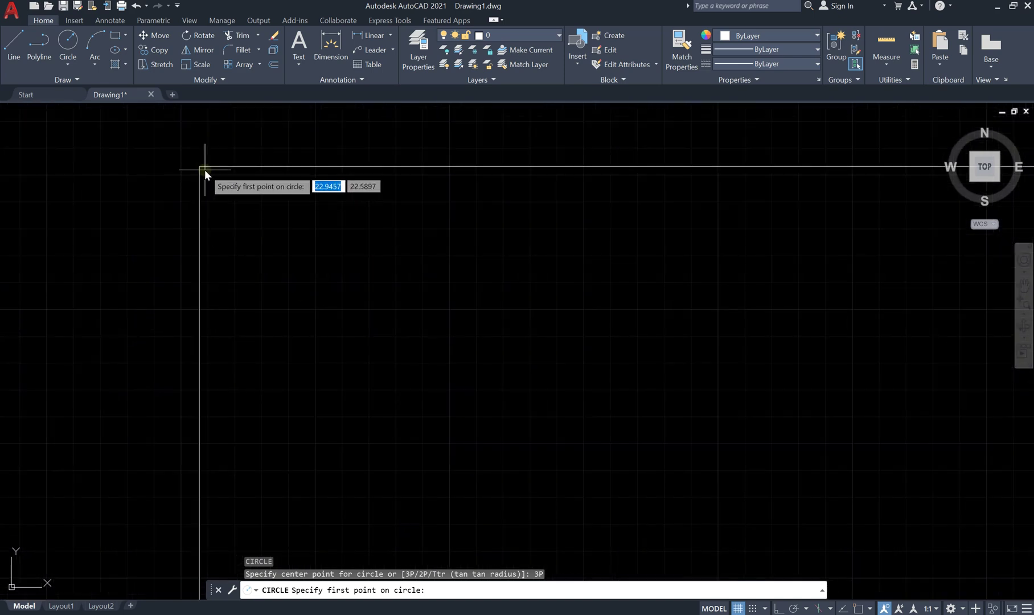
{"action": "scroll", "coordinate": [193, 172], "scroll_direction": "up", "scroll_amount": 3}
{"action": "scroll", "coordinate": [255, 187], "scroll_direction": "down", "scroll_amount": 2}
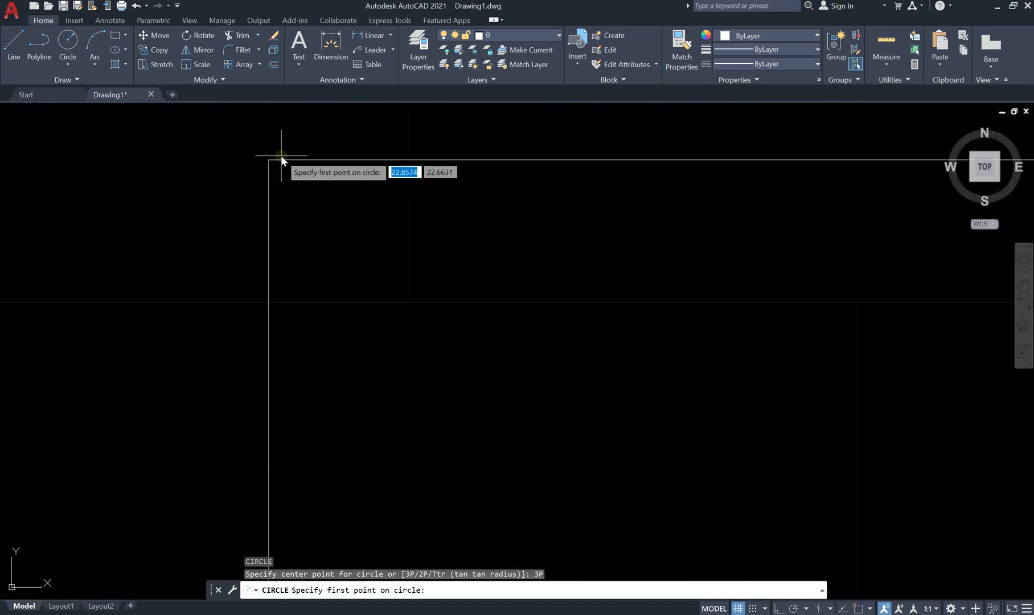
{"action": "scroll", "coordinate": [281, 155], "scroll_direction": "up", "scroll_amount": 4}
{"action": "scroll", "coordinate": [217, 259], "scroll_direction": "down", "scroll_amount": 4}
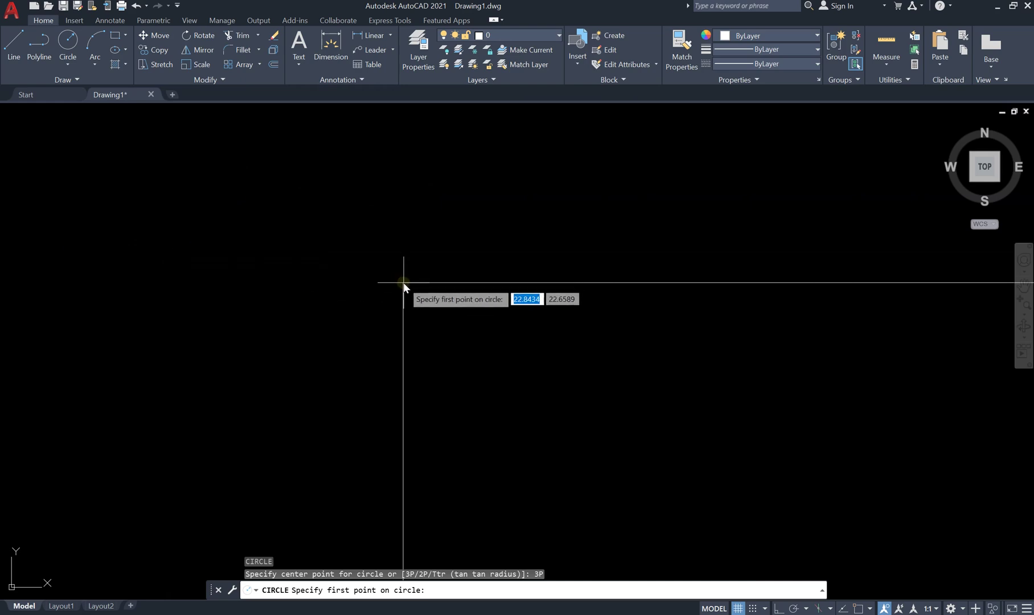
{"action": "middle_click_drag", "start_coordinate": [403, 283], "coordinate": [262, 328]}
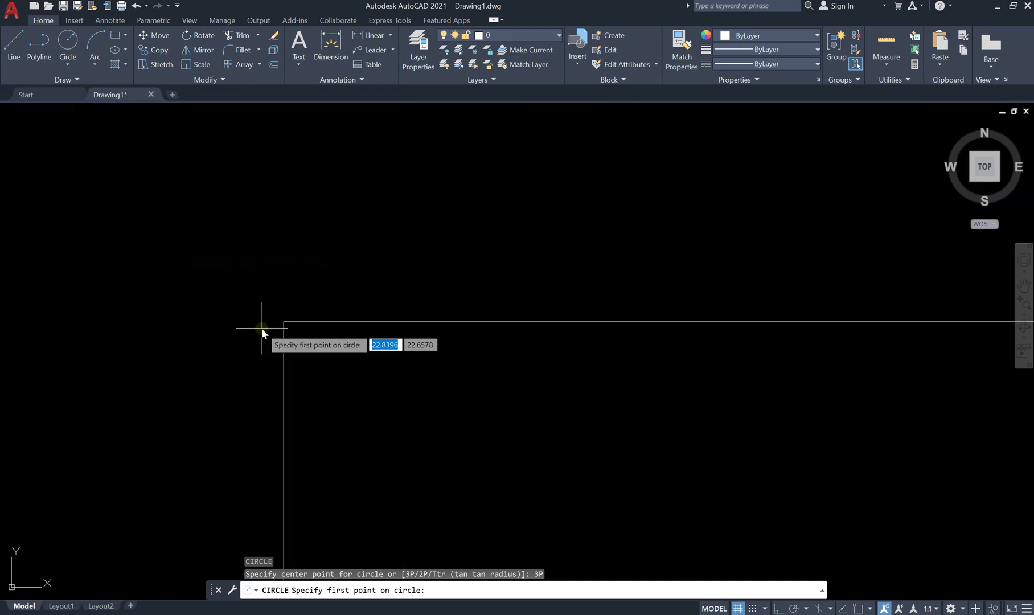
{"action": "scroll", "coordinate": [264, 327], "scroll_direction": "down", "scroll_amount": 8}
{"action": "scroll", "coordinate": [282, 365], "scroll_direction": "up", "scroll_amount": 6}
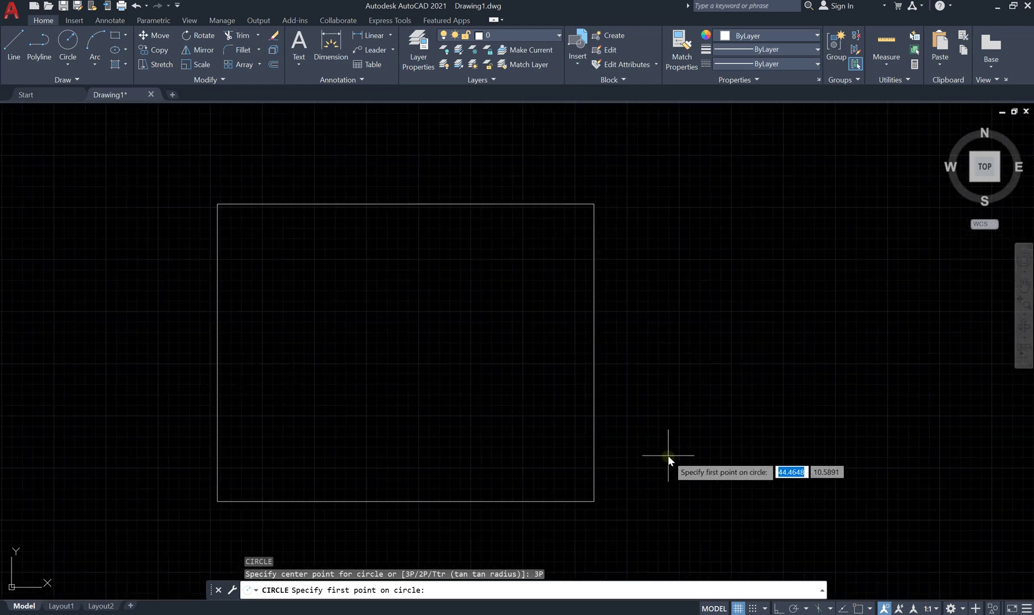
{"action": "scroll", "coordinate": [545, 401], "scroll_direction": "down", "scroll_amount": 2}
{"action": "scroll", "coordinate": [592, 428], "scroll_direction": "up", "scroll_amount": 2}
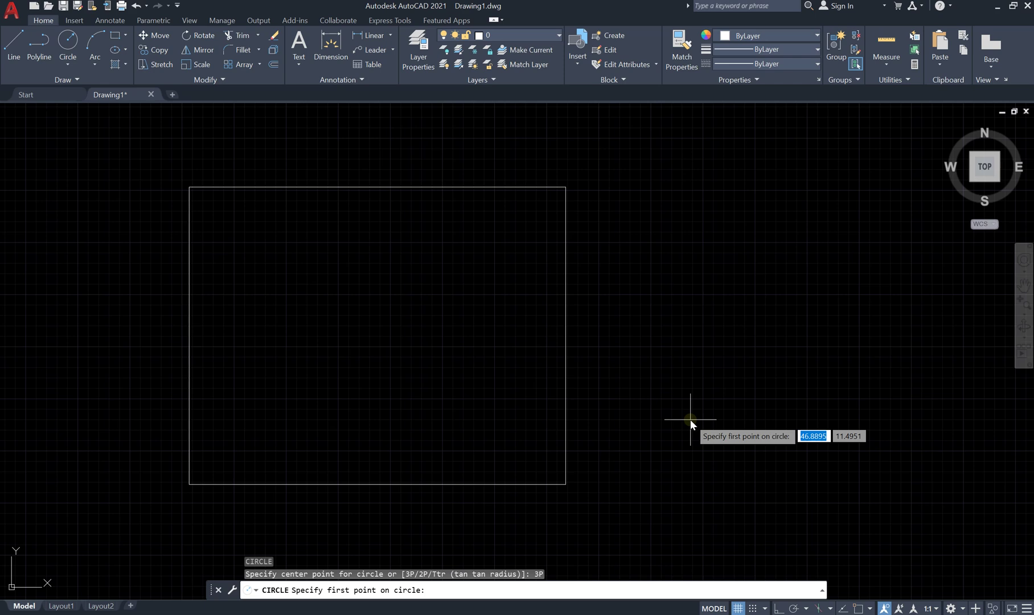
Enable Geometric Center snapping and switch object snapping on
{"action": "left_click", "coordinate": [870, 608]}
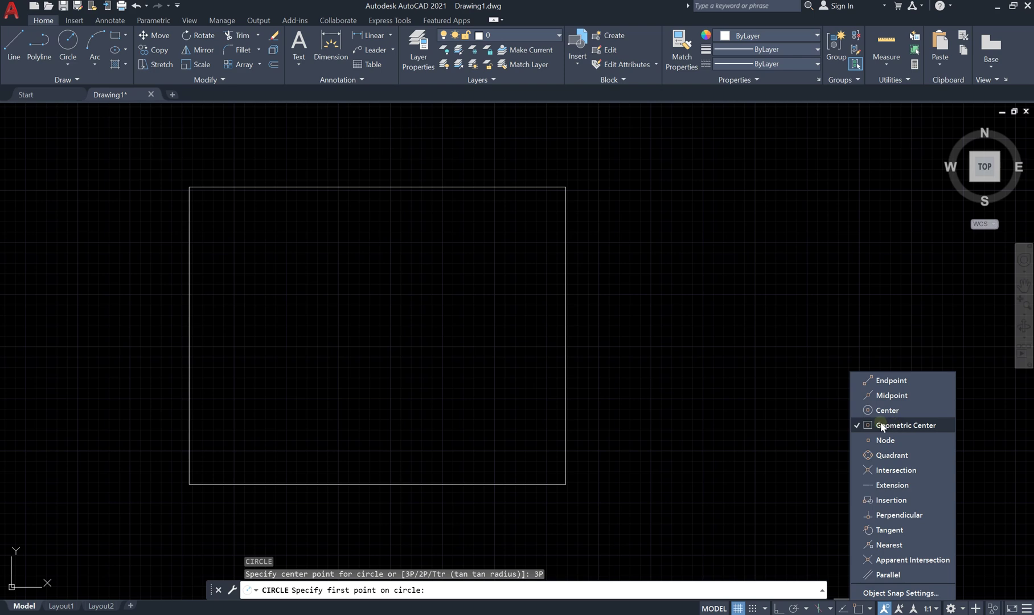
{"action": "left_click", "coordinate": [858, 425]}
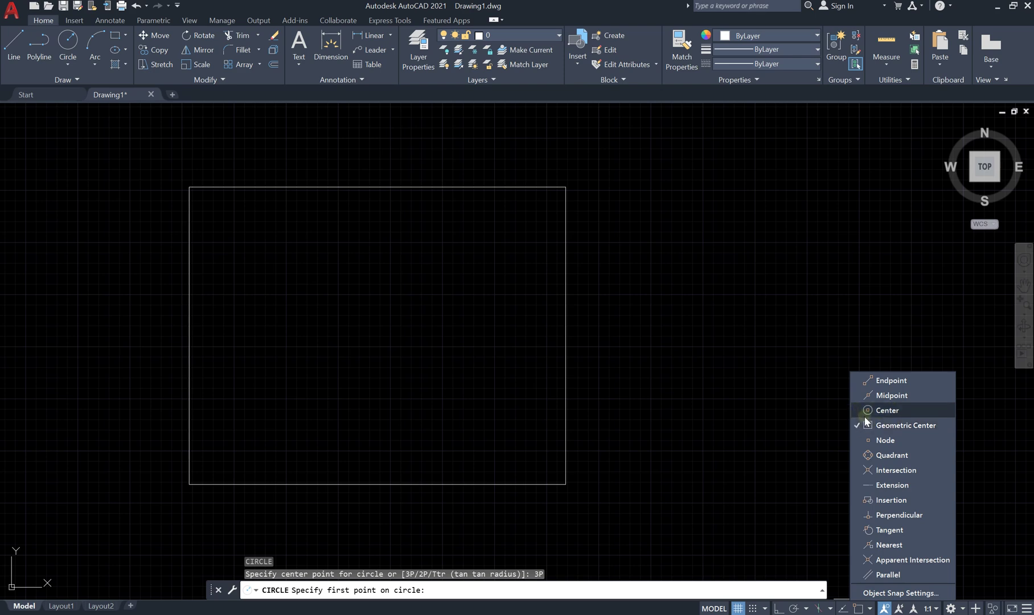
{"action": "left_click", "coordinate": [869, 610]}
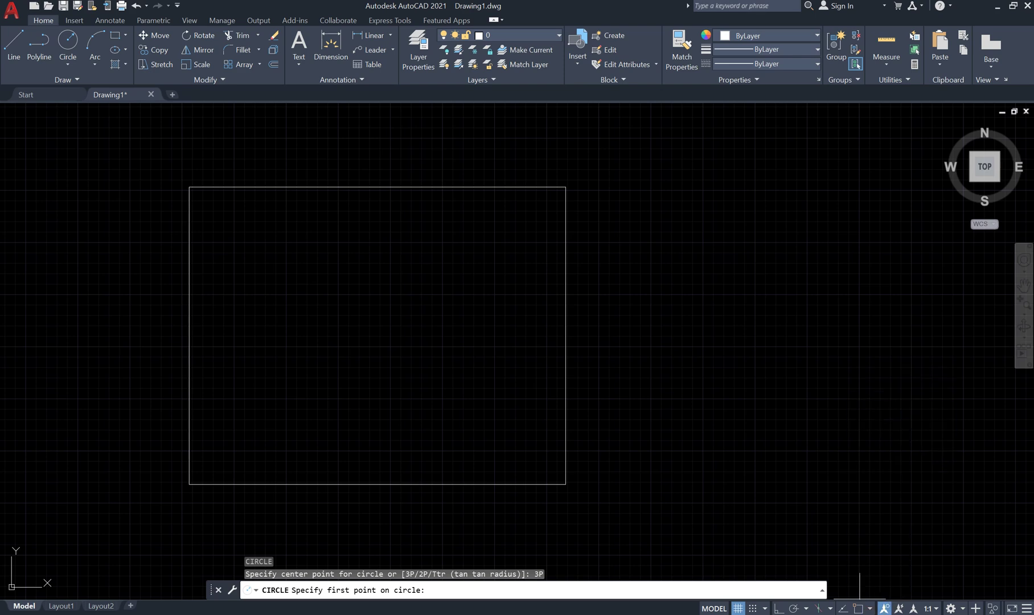
{"action": "left_click", "coordinate": [858, 609]}
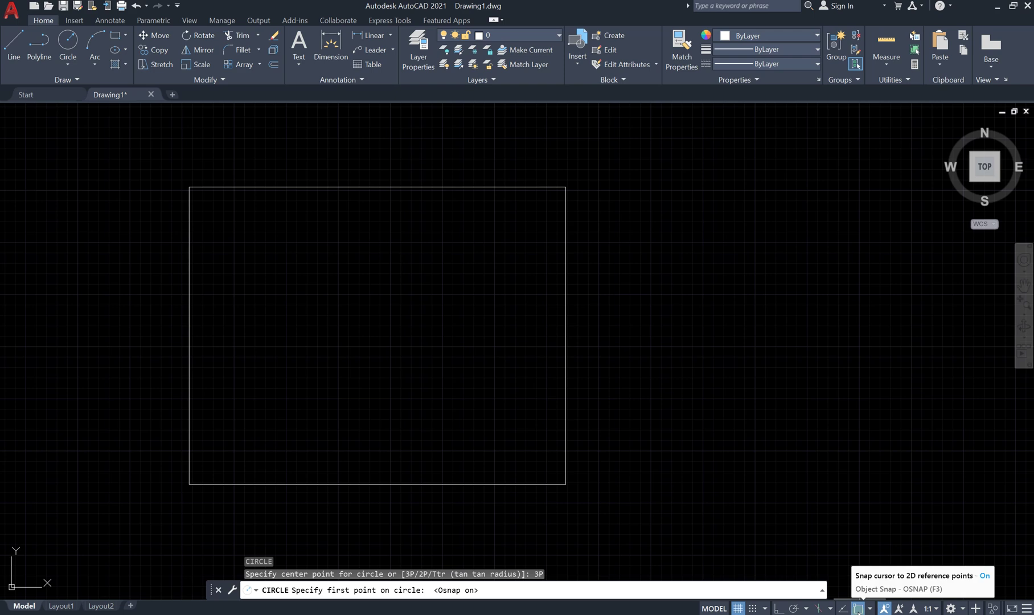
{"action": "left_click", "coordinate": [871, 609]}
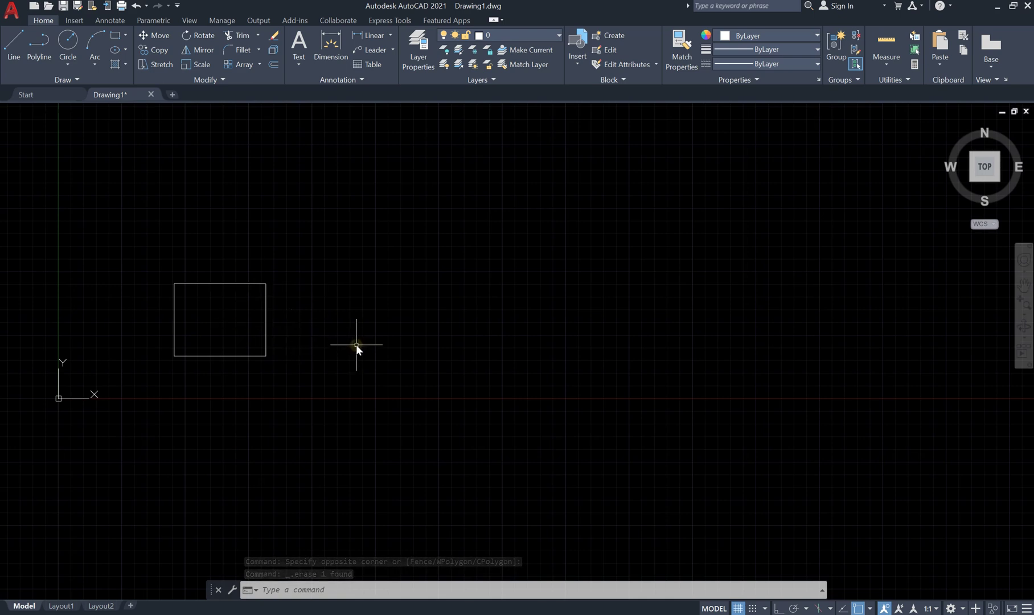
Draw a horizontal line beside the rectangle
{"action": "scroll", "coordinate": [299, 393], "scroll_direction": "down", "scroll_amount": 2}
{"action": "scroll", "coordinate": [295, 393], "scroll_direction": "up", "scroll_amount": 2}
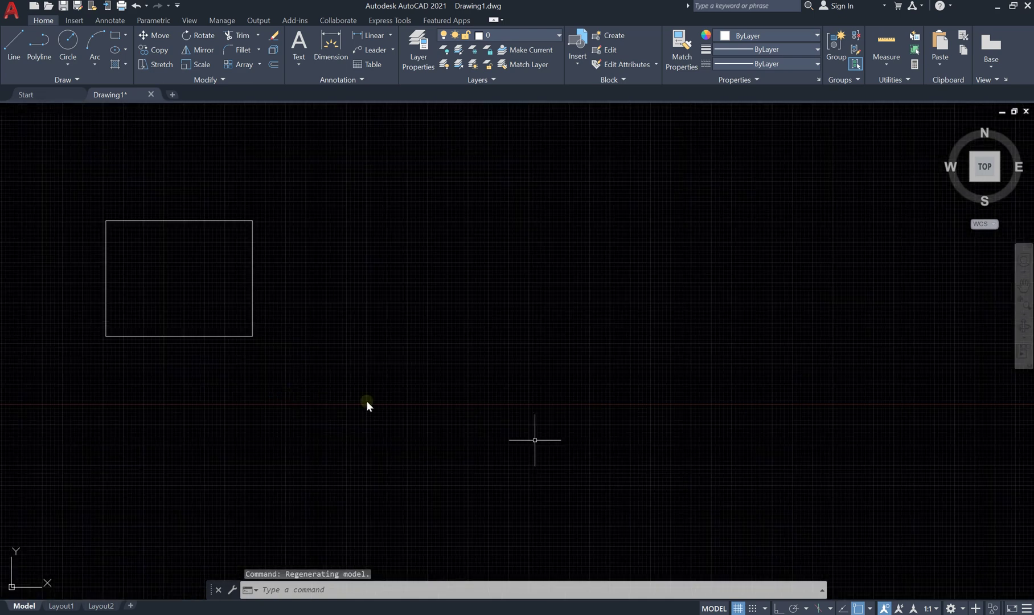
{"action": "left_click", "coordinate": [14, 45]}
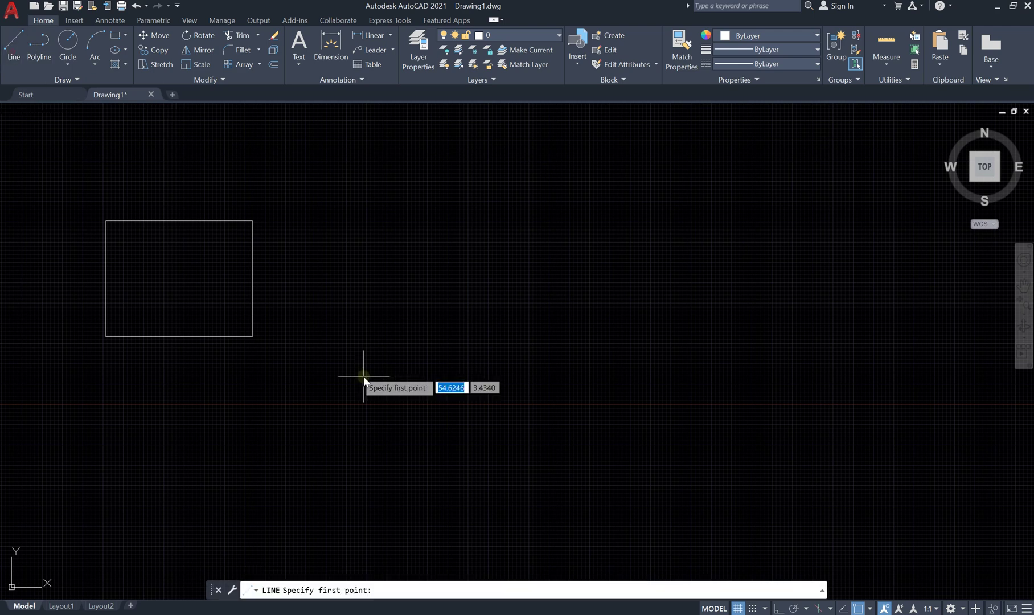
{"action": "left_click", "coordinate": [378, 371]}
{"action": "left_click", "coordinate": [803, 372]}
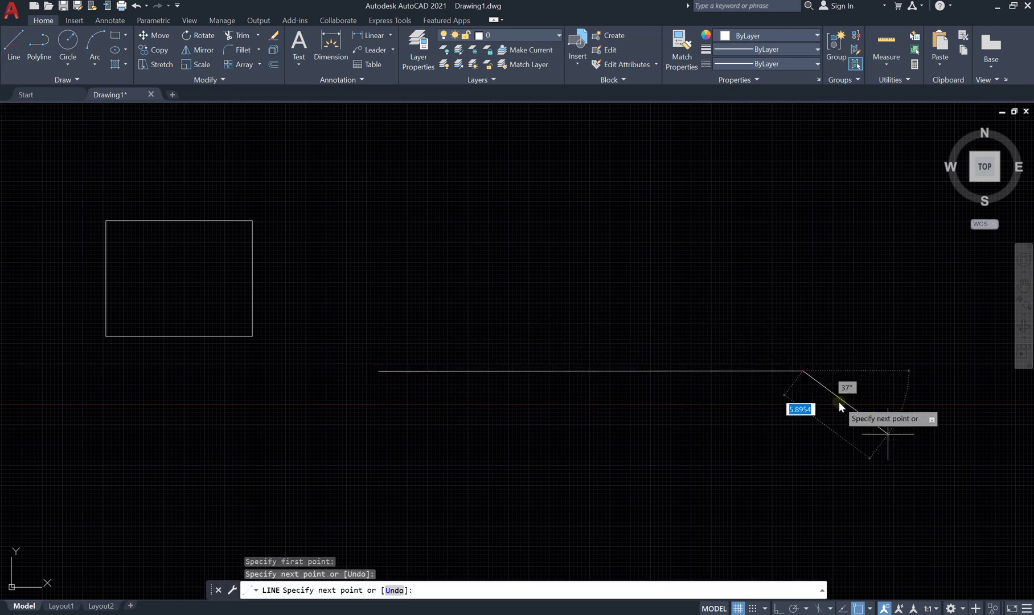
{"action": "key", "text": "Escape"}
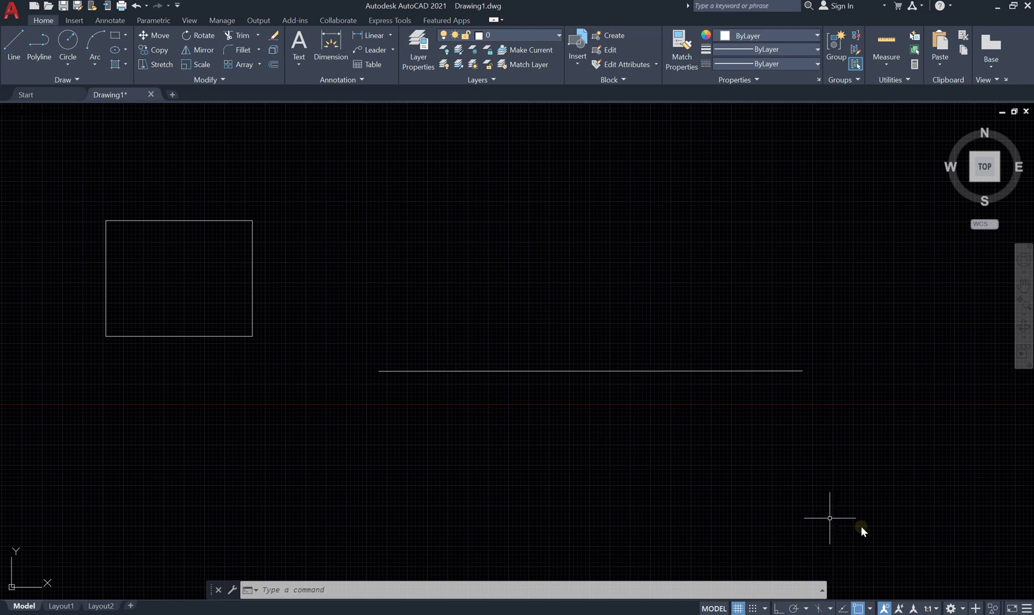
Turn on Endpoint and Midpoint object snaps
{"action": "left_click", "coordinate": [870, 609]}
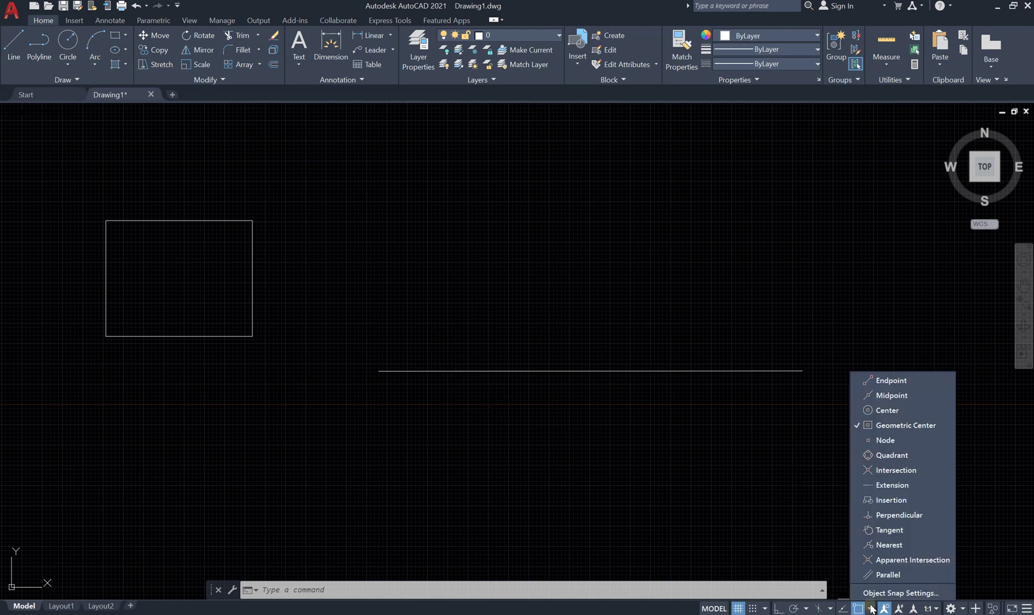
{"action": "left_click", "coordinate": [886, 381]}
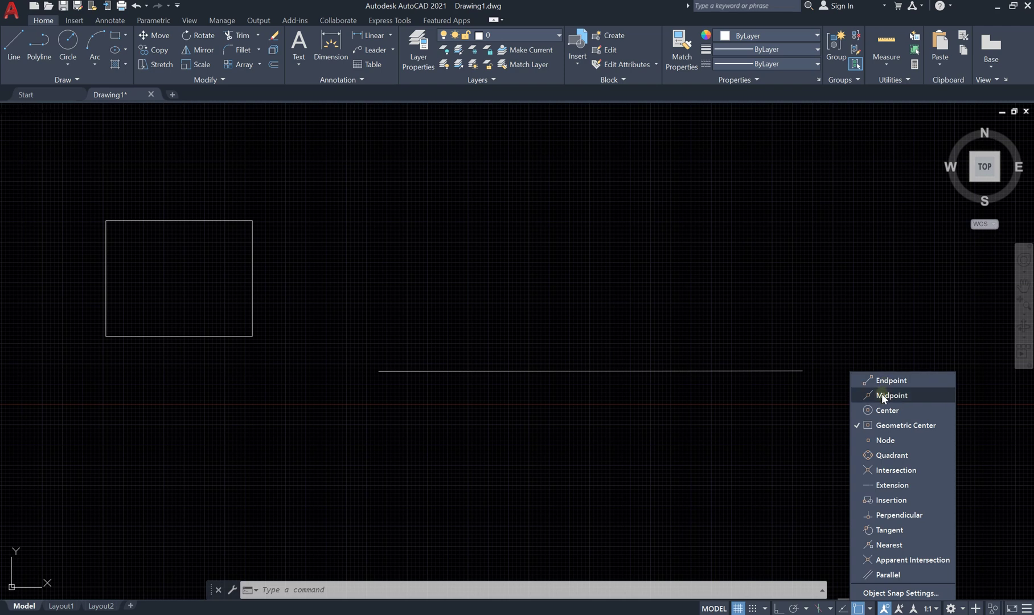
{"action": "left_click", "coordinate": [882, 394]}
{"action": "left_click", "coordinate": [870, 609]}
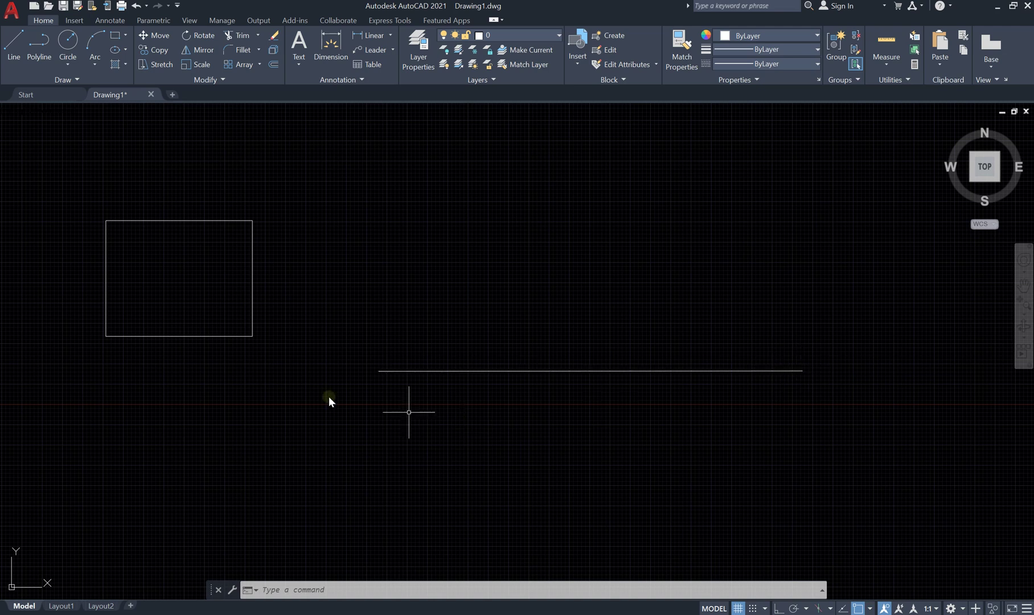
Draw a near-vertical line rising from the horizontal line's midpoint
{"action": "left_click", "coordinate": [22, 57]}
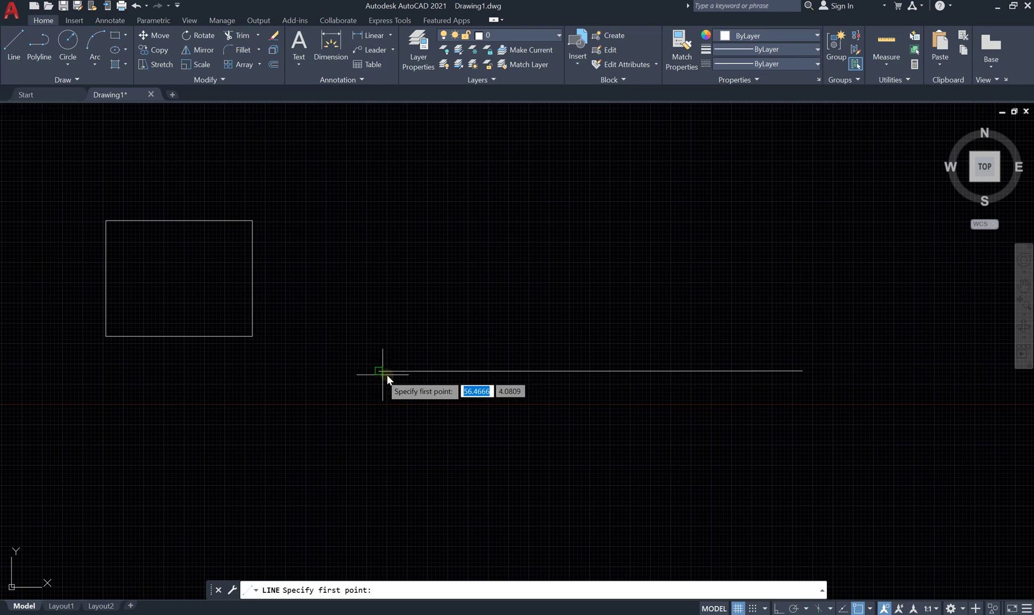
{"action": "left_click", "coordinate": [588, 371]}
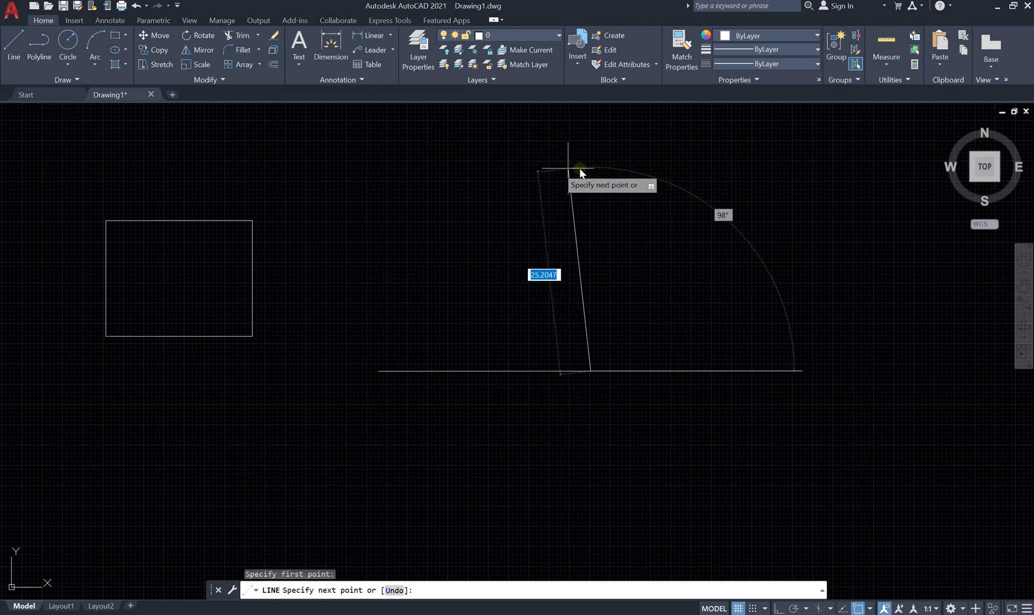
{"action": "left_click", "coordinate": [586, 185]}
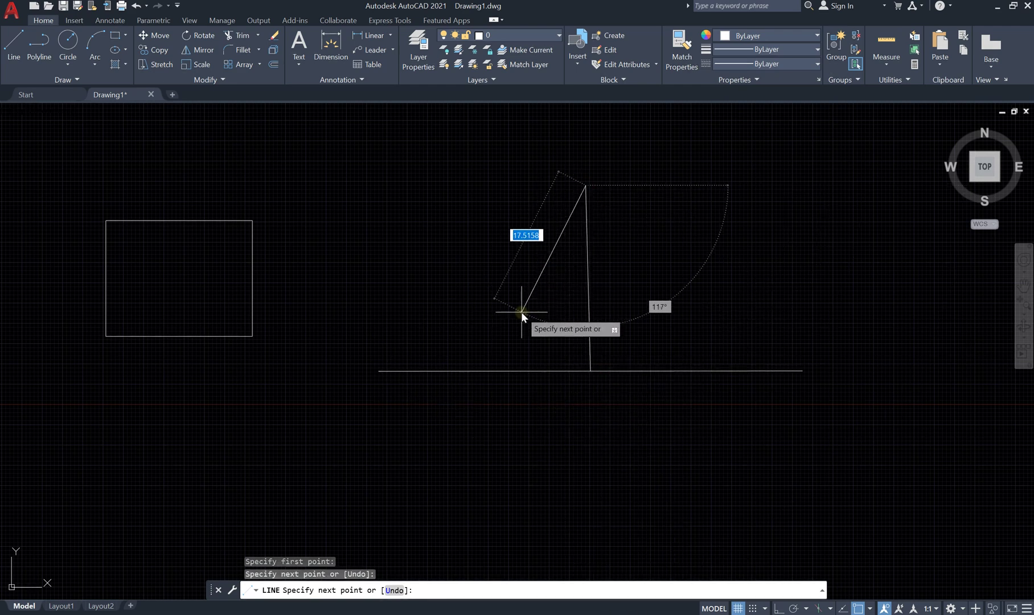
{"action": "key", "text": "Escape"}
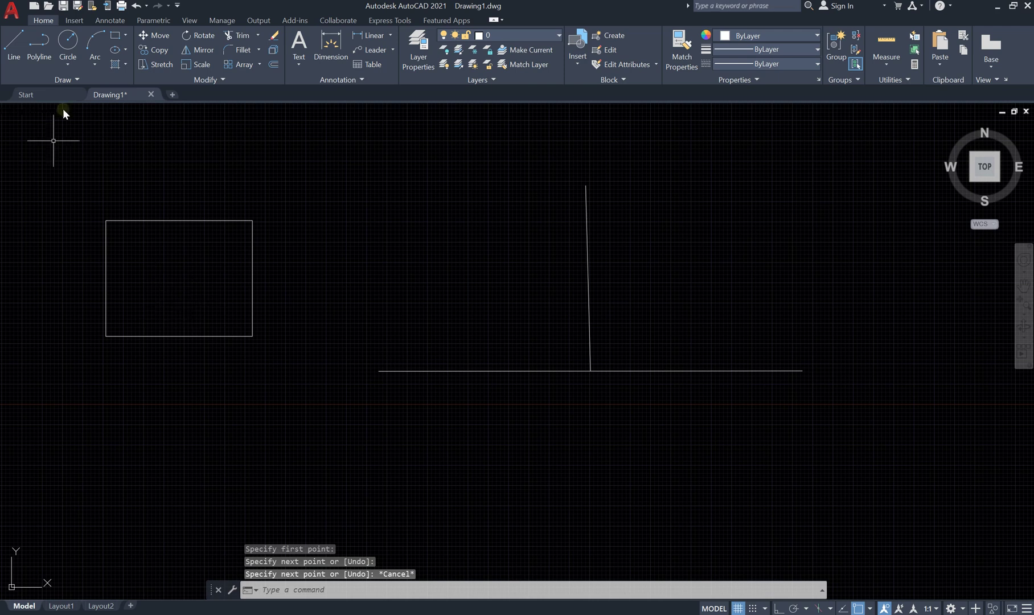
Start a third line and reopen the object snap mode list
{"action": "left_click", "coordinate": [18, 52]}
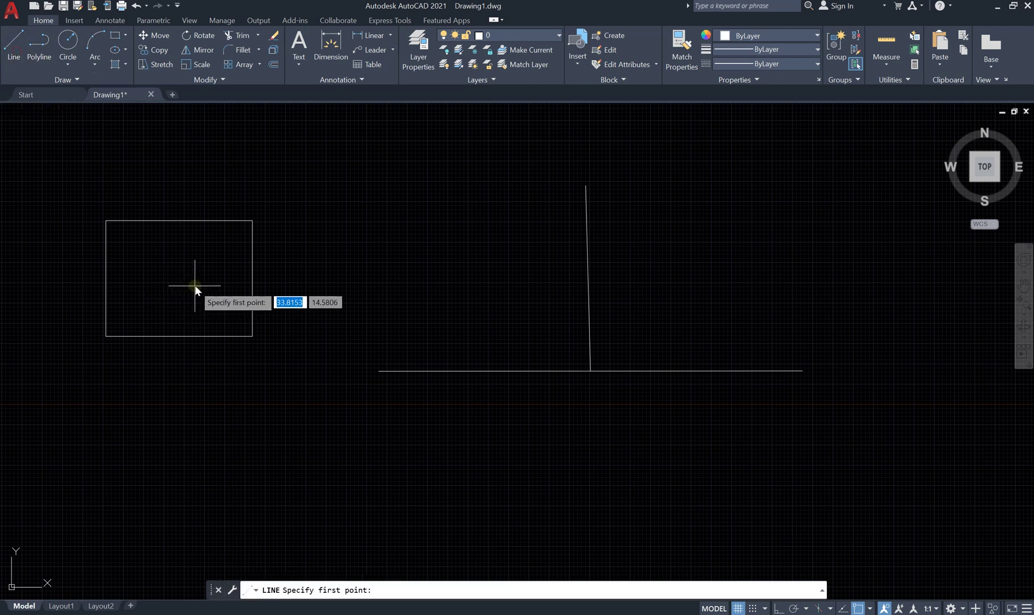
{"action": "scroll", "coordinate": [178, 278], "scroll_direction": "up", "scroll_amount": 2}
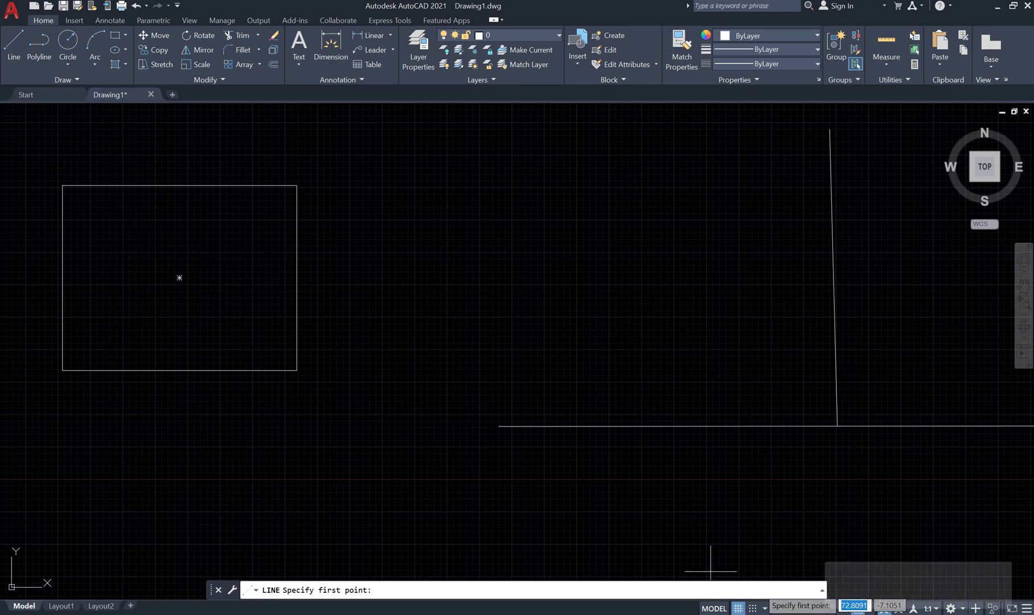
{"action": "left_click", "coordinate": [870, 609]}
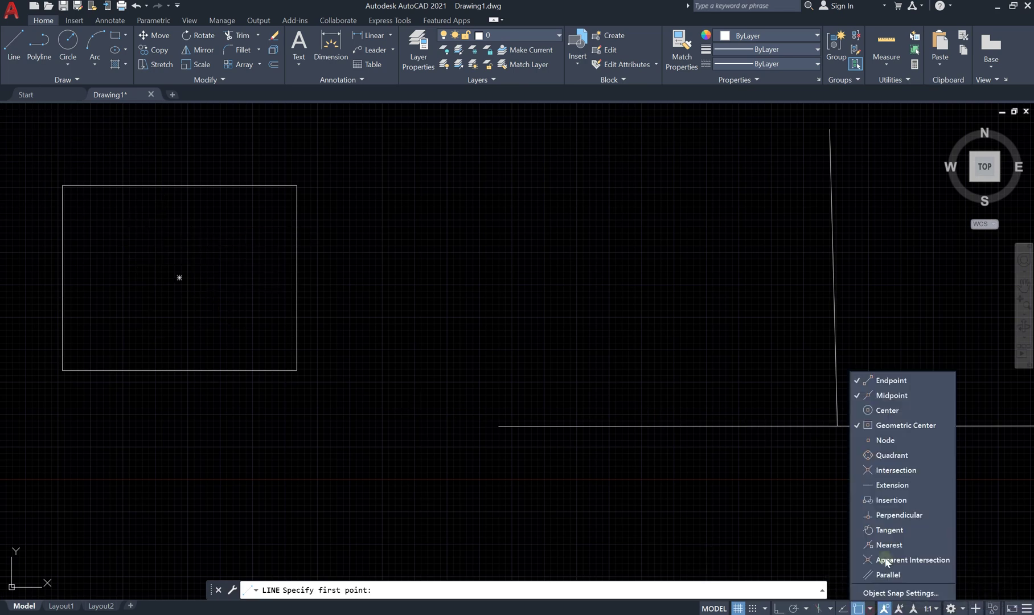
Enable every object snap mode in Drafting Settings and confirm
{"action": "left_click", "coordinate": [884, 593]}
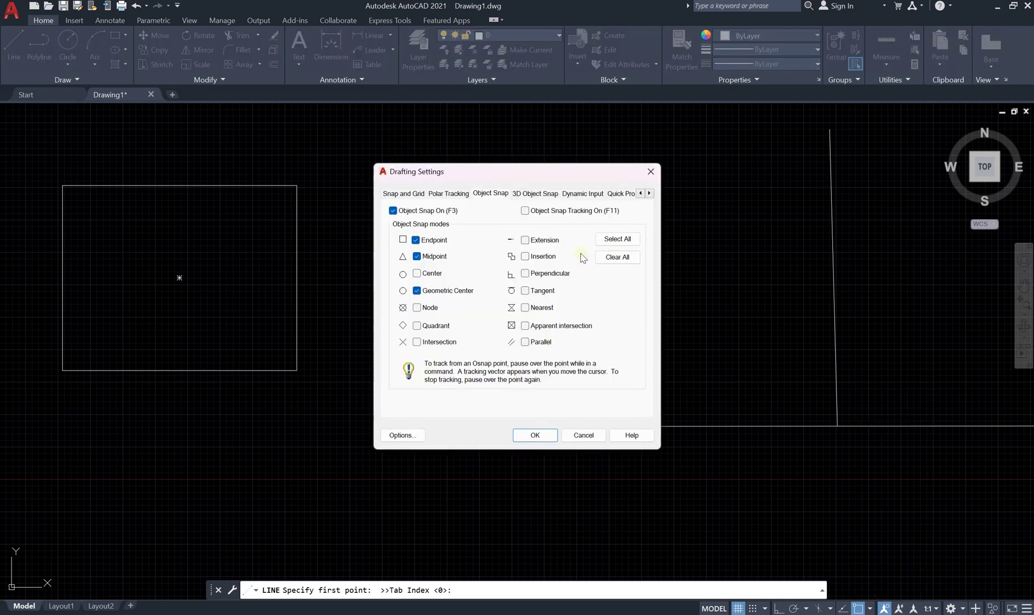
{"action": "left_click", "coordinate": [618, 239]}
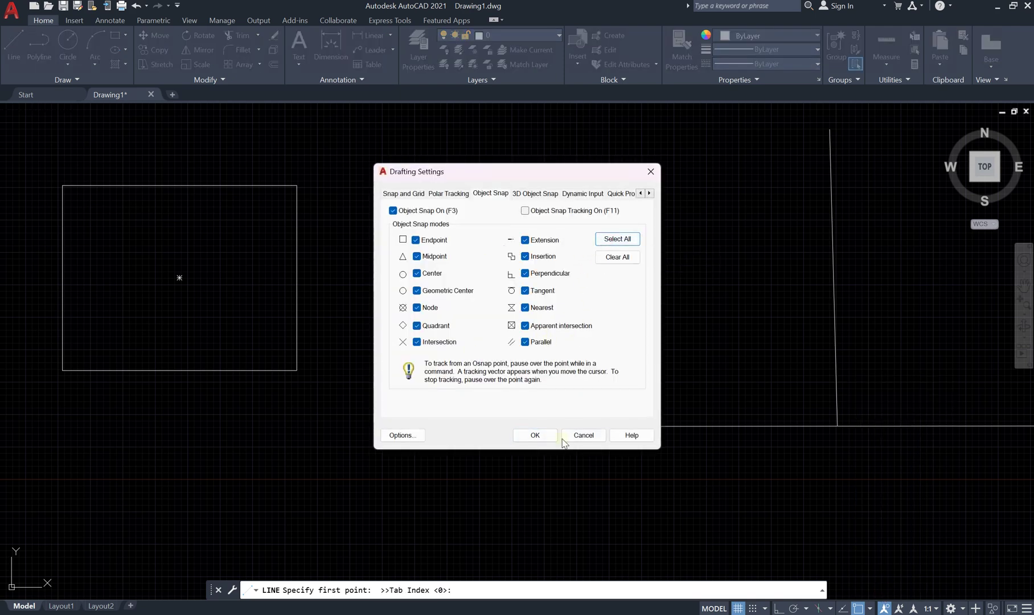
{"action": "left_click", "coordinate": [541, 435]}
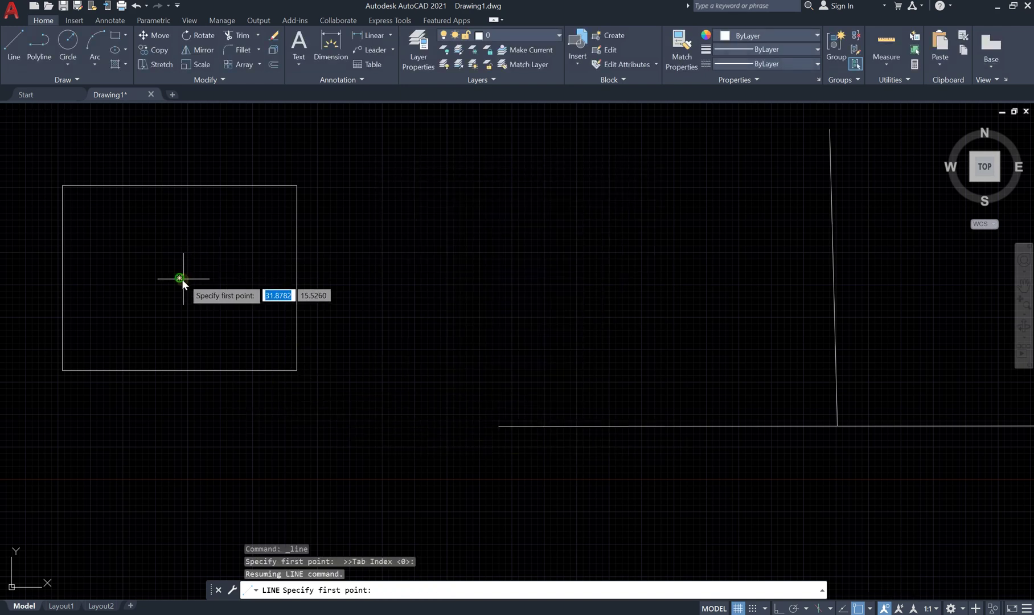
{"action": "scroll", "coordinate": [231, 321], "scroll_direction": "down", "scroll_amount": 4}
{"action": "scroll", "coordinate": [183, 272], "scroll_direction": "up", "scroll_amount": 4}
{"action": "scroll", "coordinate": [194, 282], "scroll_direction": "up", "scroll_amount": 2}
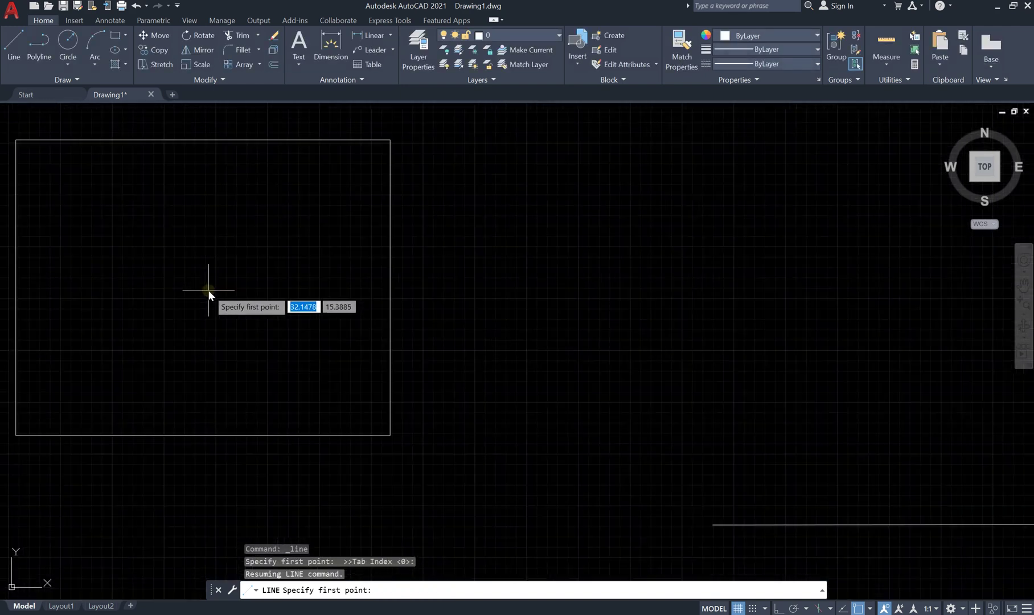
{"action": "scroll", "coordinate": [205, 292], "scroll_direction": "down", "scroll_amount": 2}
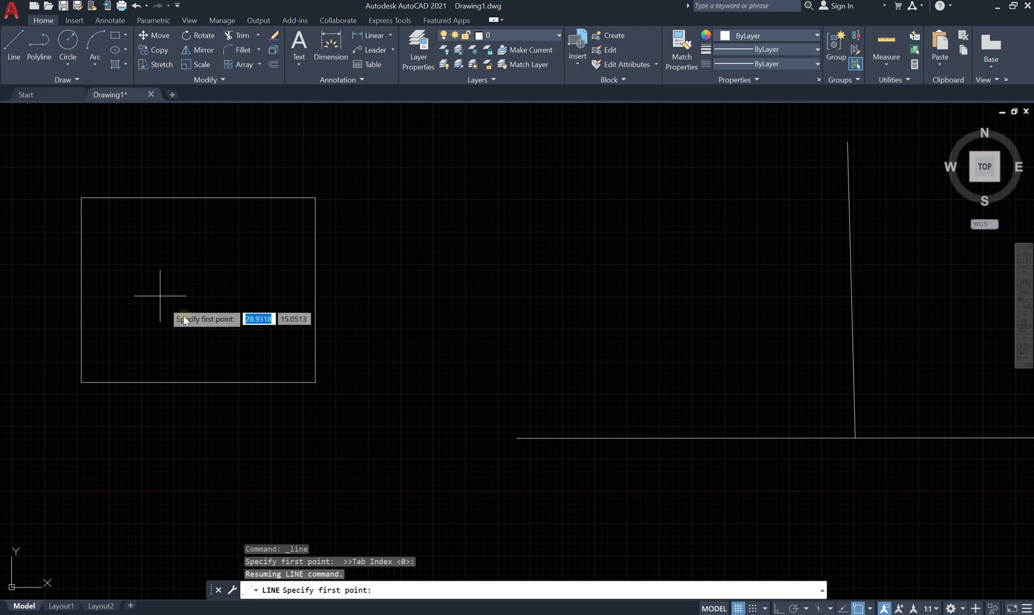
Turn object snapping back on with F3 and cancel the line command
{"action": "key", "text": "F3"}
{"action": "key", "text": "F3"}
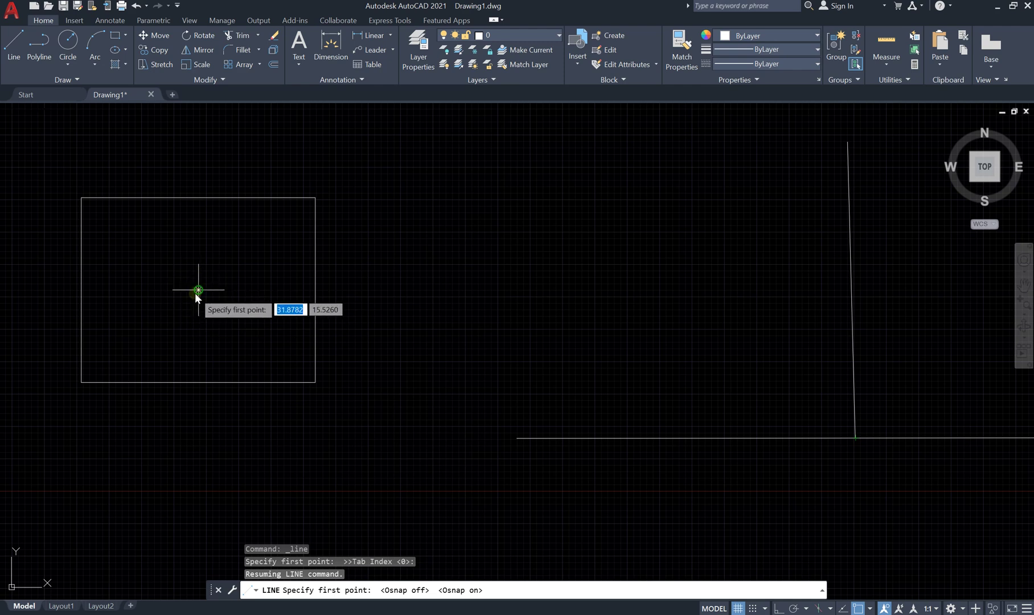
{"action": "scroll", "coordinate": [377, 296], "scroll_direction": "down", "scroll_amount": 4}
{"action": "scroll", "coordinate": [397, 268], "scroll_direction": "up", "scroll_amount": 4}
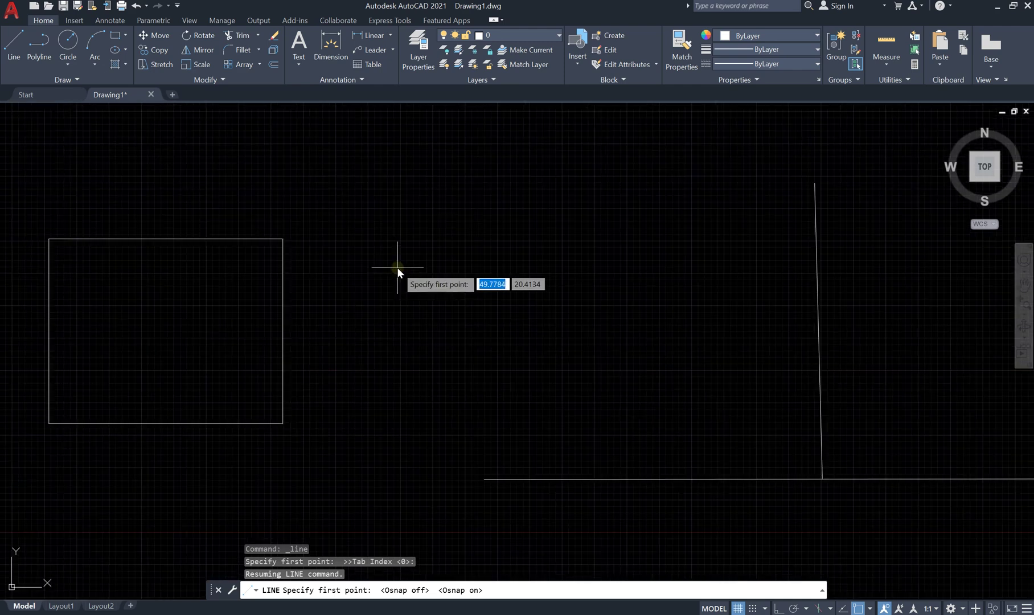
{"action": "key", "text": "Escape"}
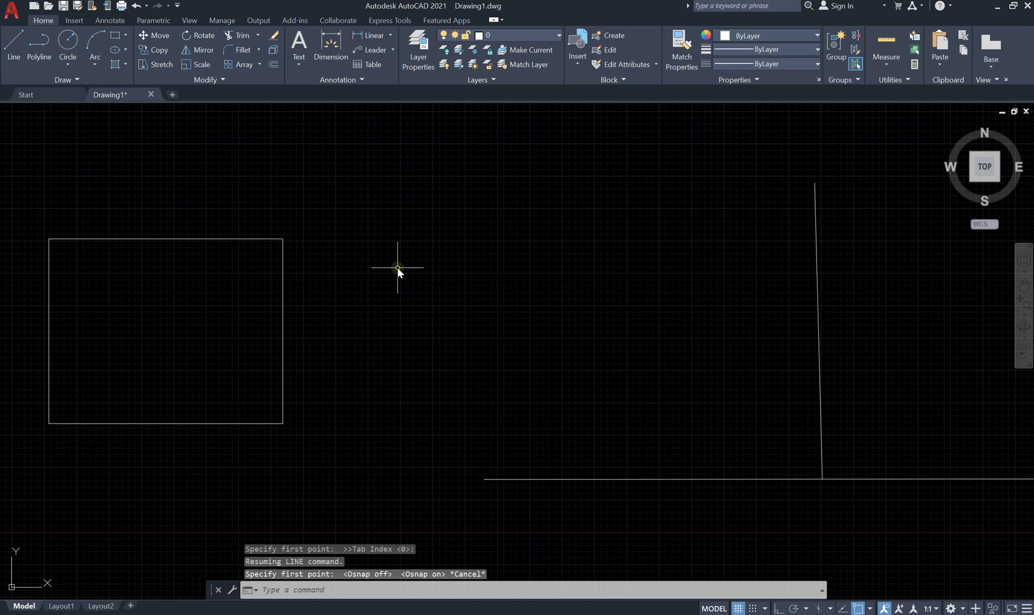
Draw a Center-Radius circle above the two lines
{"action": "left_click", "coordinate": [71, 43]}
{"action": "scroll", "coordinate": [338, 347], "scroll_direction": "down", "scroll_amount": 2}
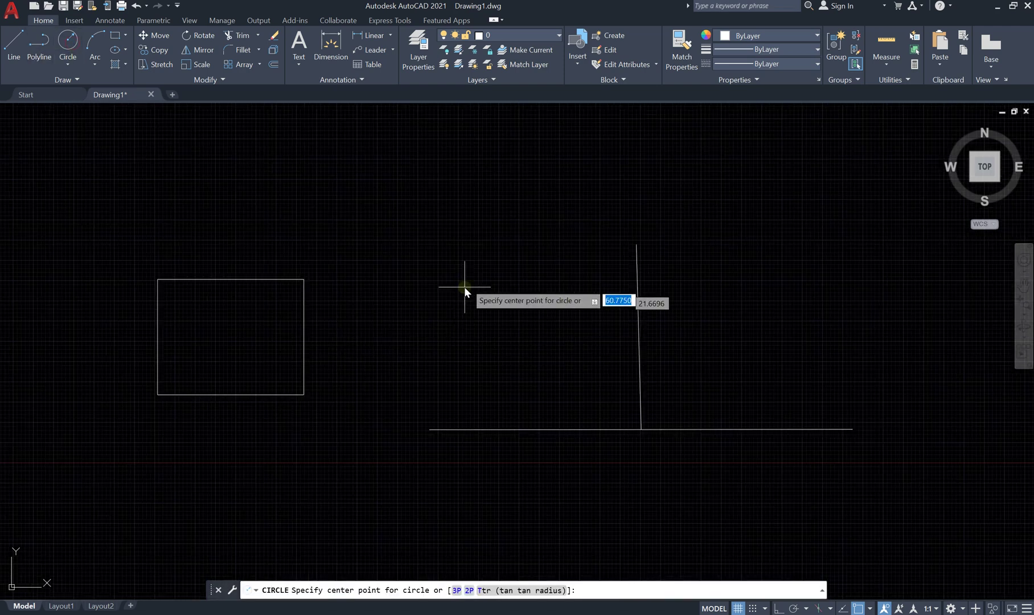
{"action": "left_click", "coordinate": [455, 223]}
{"action": "left_click", "coordinate": [508, 298]}
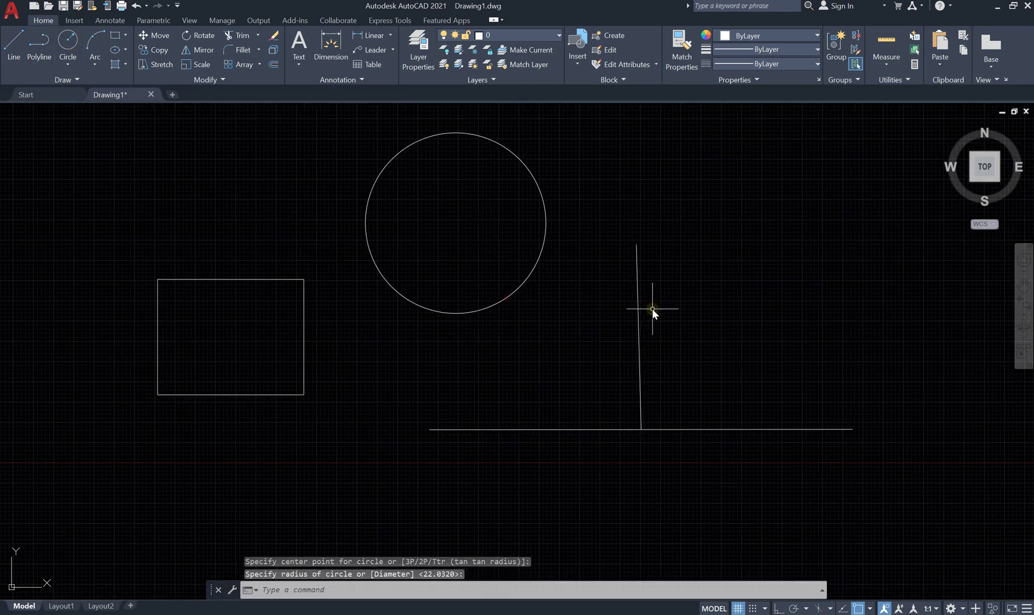
Start a new line command while zooming the view
{"action": "left_click", "coordinate": [9, 55]}
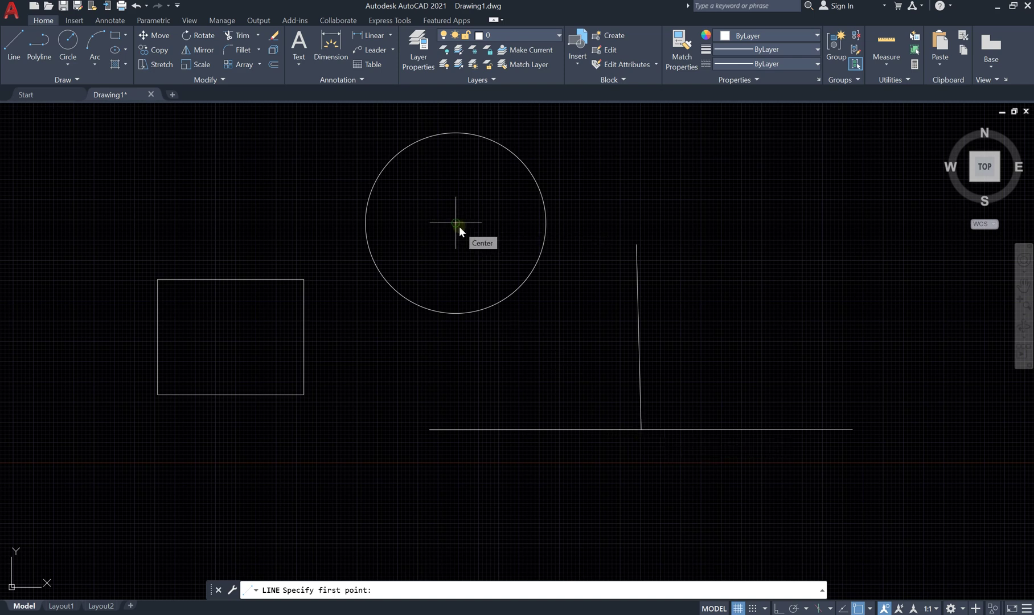
{"action": "scroll", "coordinate": [520, 185], "scroll_direction": "up", "scroll_amount": 2}
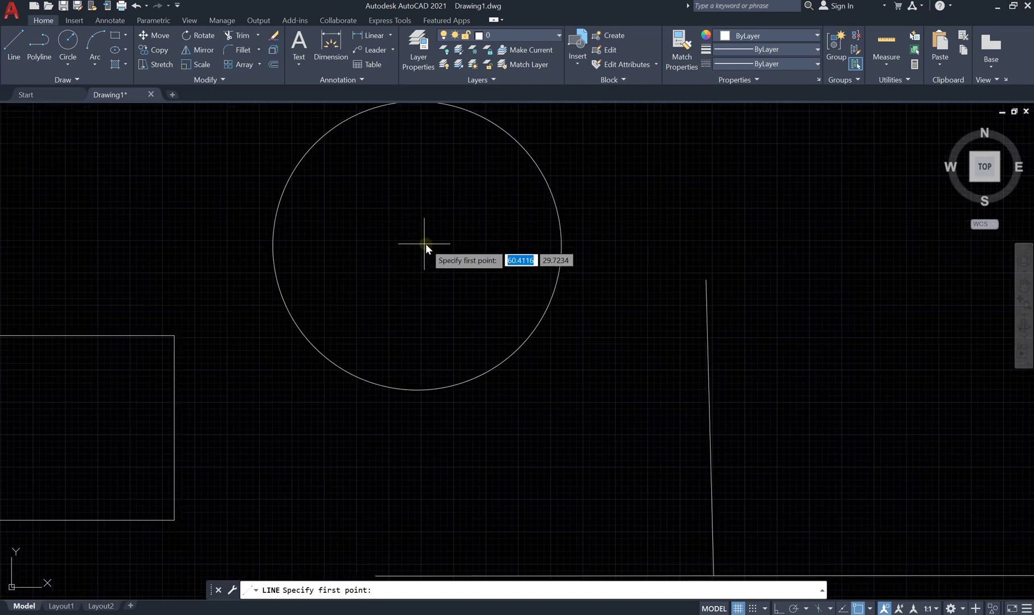
{"action": "scroll", "coordinate": [495, 315], "scroll_direction": "down", "scroll_amount": 3}
{"action": "scroll", "coordinate": [484, 309], "scroll_direction": "up", "scroll_amount": 5}
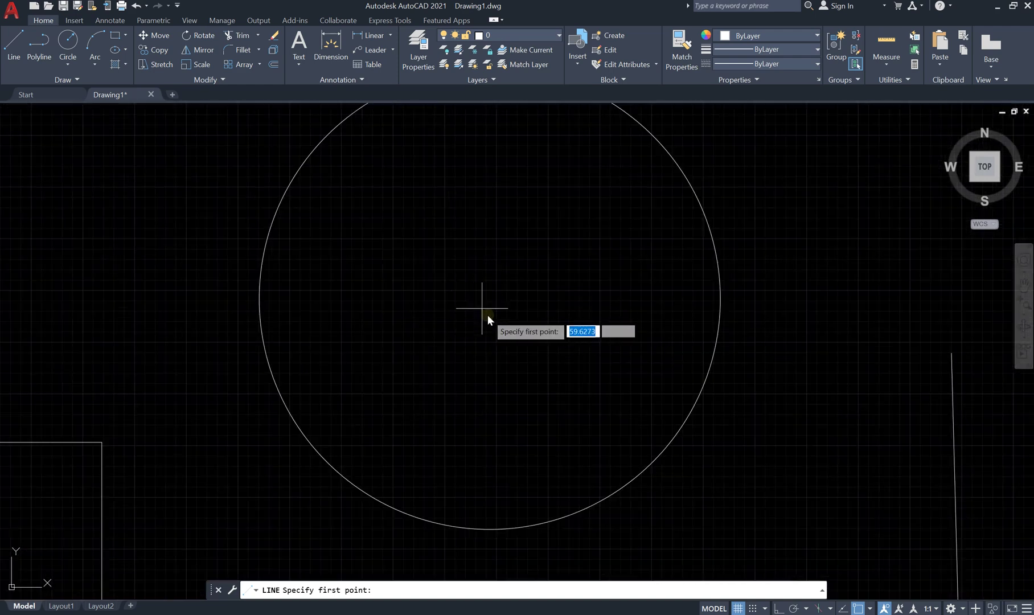
{"action": "scroll", "coordinate": [490, 319], "scroll_direction": "down", "scroll_amount": 6}
{"action": "scroll", "coordinate": [552, 403], "scroll_direction": "up", "scroll_amount": 4}
{"action": "scroll", "coordinate": [521, 366], "scroll_direction": "down", "scroll_amount": 2}
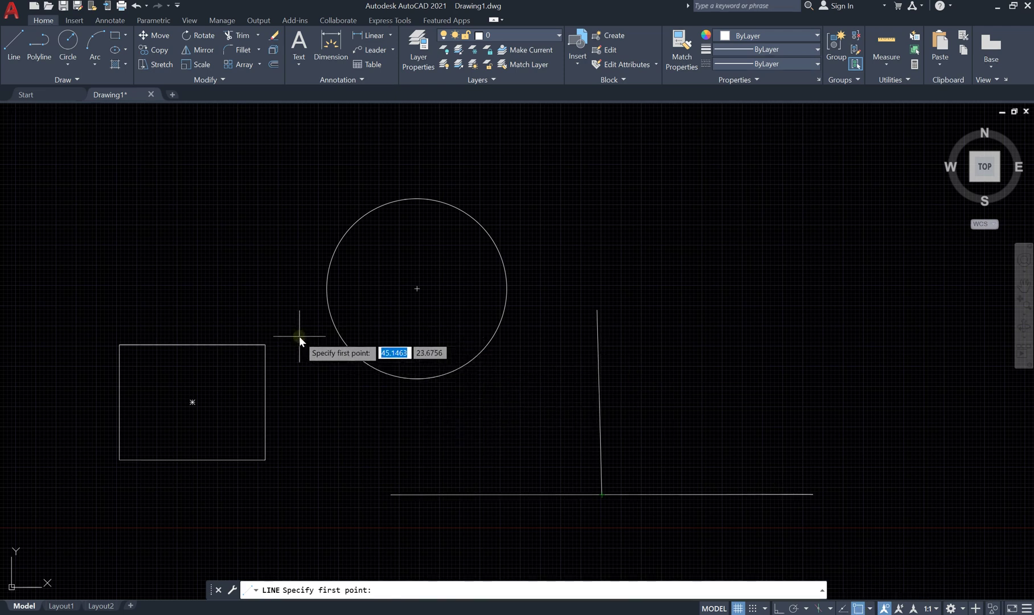
Delete the circle and both lines with a crossing selection
{"action": "key", "text": "Escape"}
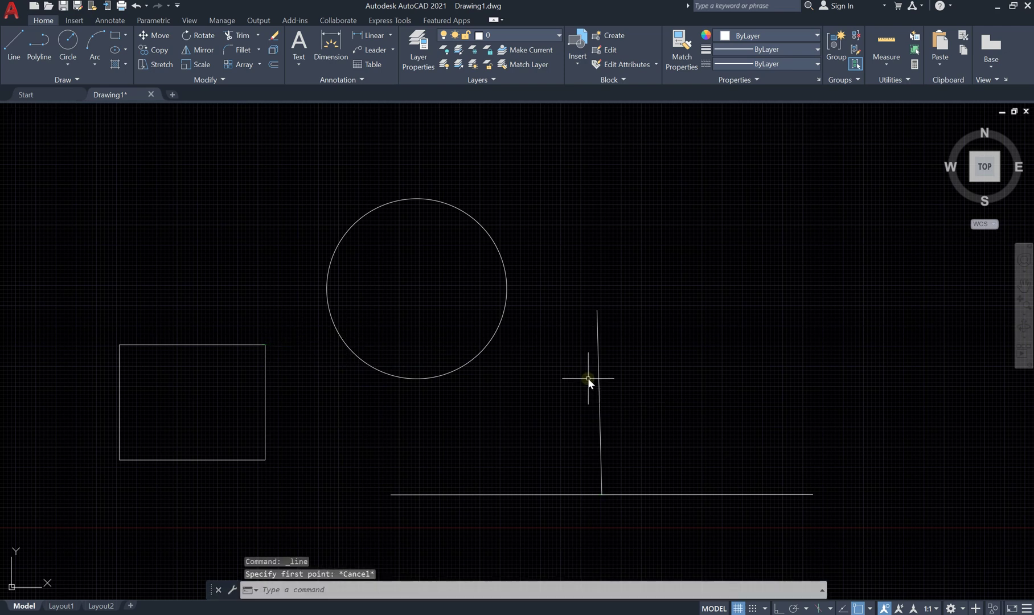
{"action": "left_click", "coordinate": [882, 173]}
{"action": "left_click", "coordinate": [327, 523]}
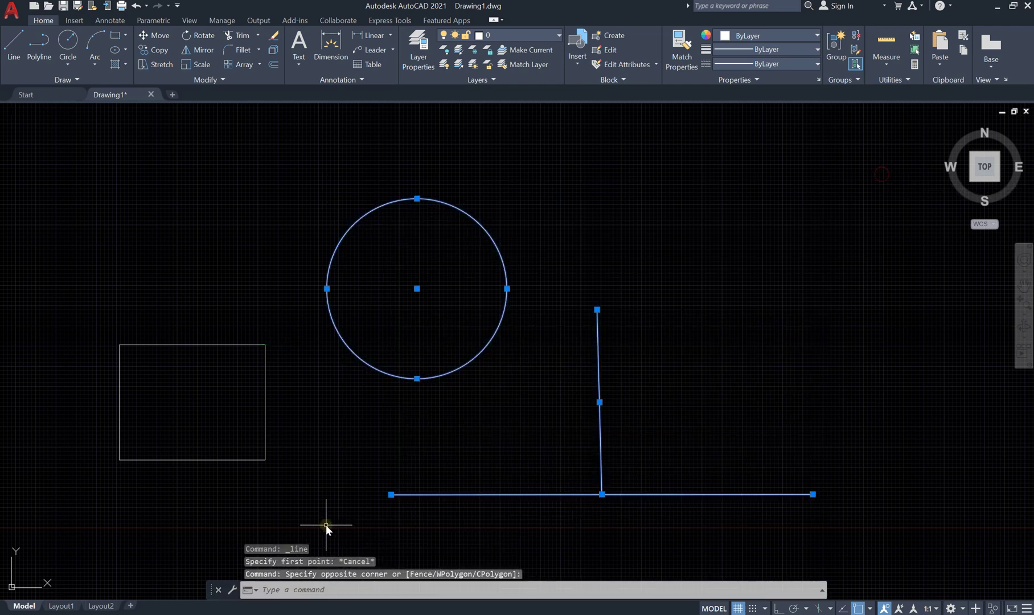
{"action": "key", "text": "Delete"}
{"action": "scroll", "coordinate": [351, 398], "scroll_direction": "down", "scroll_amount": 4}
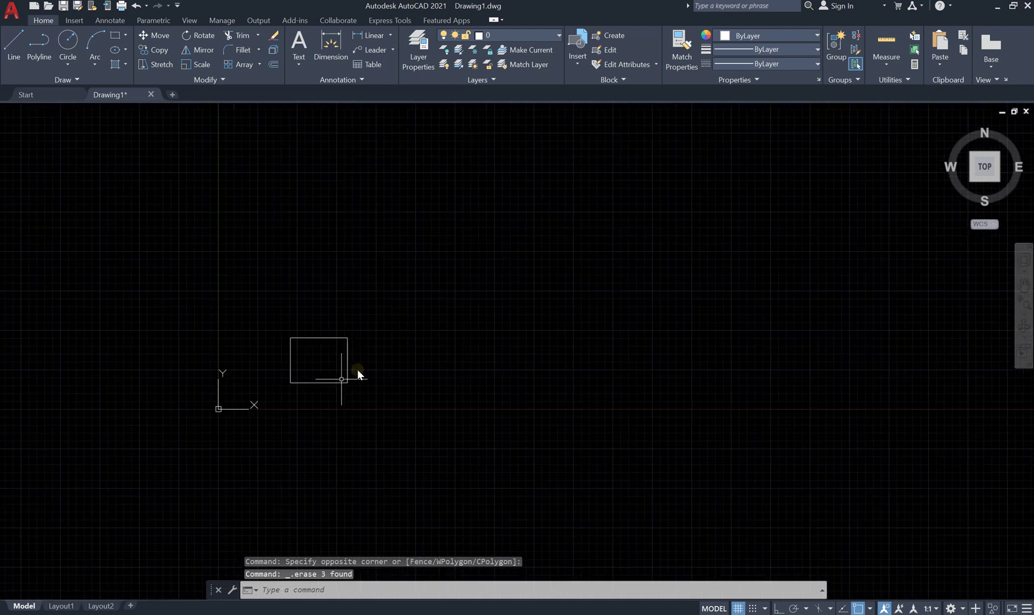
{"action": "scroll", "coordinate": [303, 366], "scroll_direction": "up", "scroll_amount": 6}
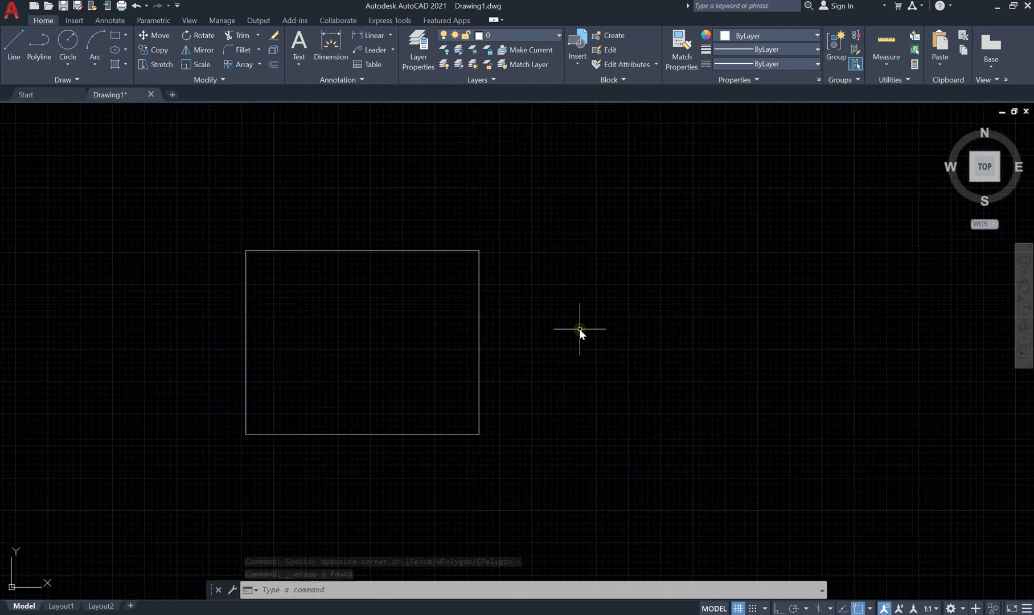
Draw a 3P circle through the rectangle's top-left, top-right and bottom-right corners
{"action": "type", "text": "c"}
{"action": "key", "text": "Return"}
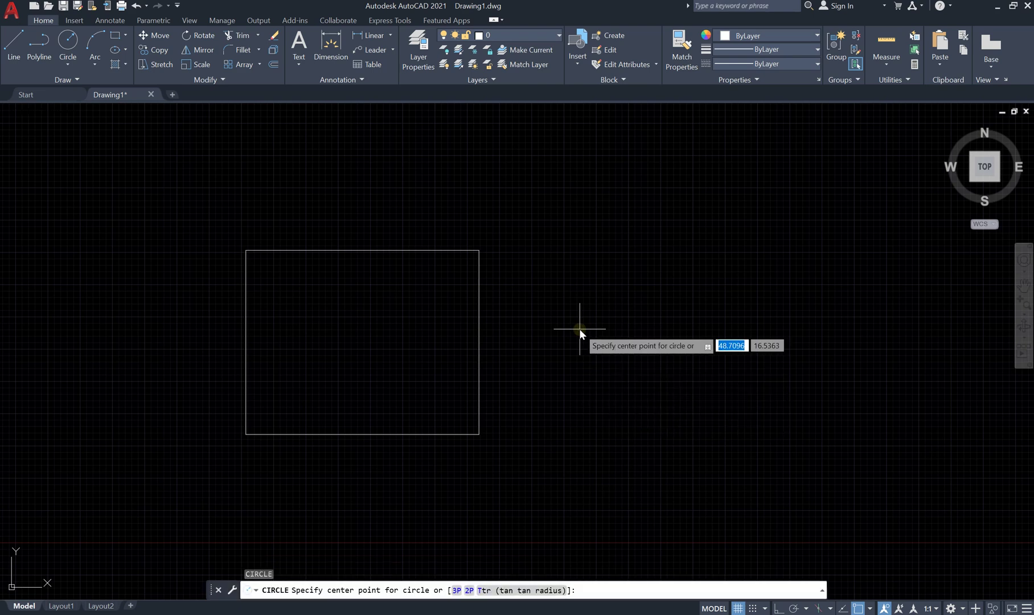
{"action": "left_click", "coordinate": [456, 590]}
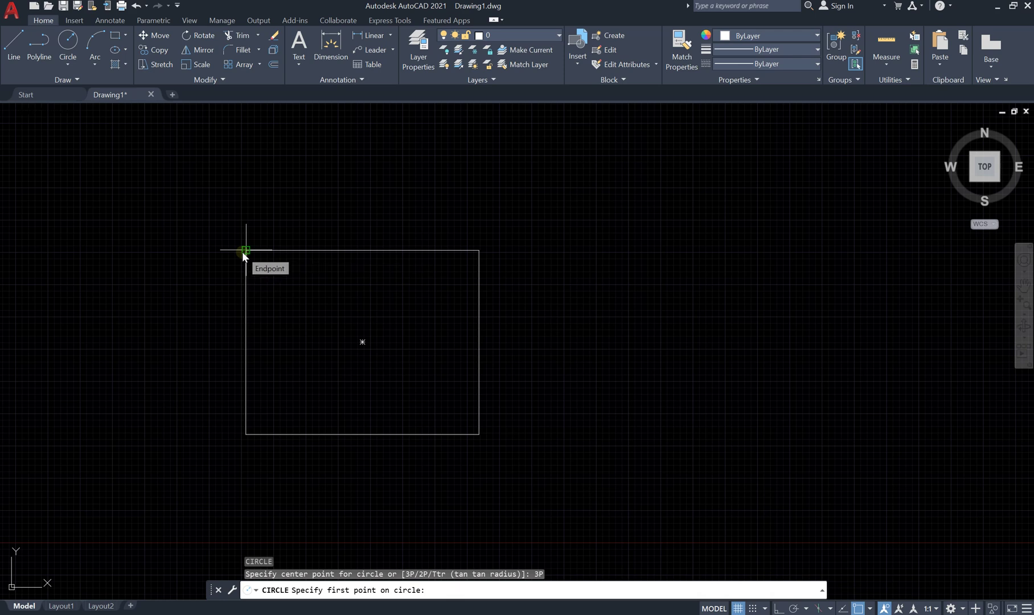
{"action": "left_click", "coordinate": [243, 251]}
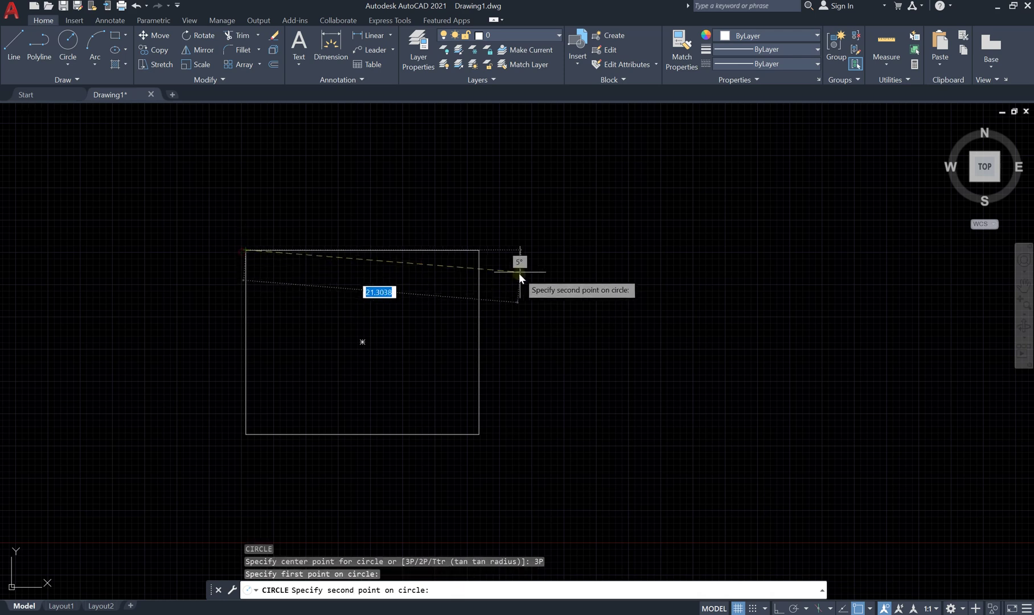
{"action": "left_click", "coordinate": [479, 251]}
{"action": "left_click", "coordinate": [477, 436]}
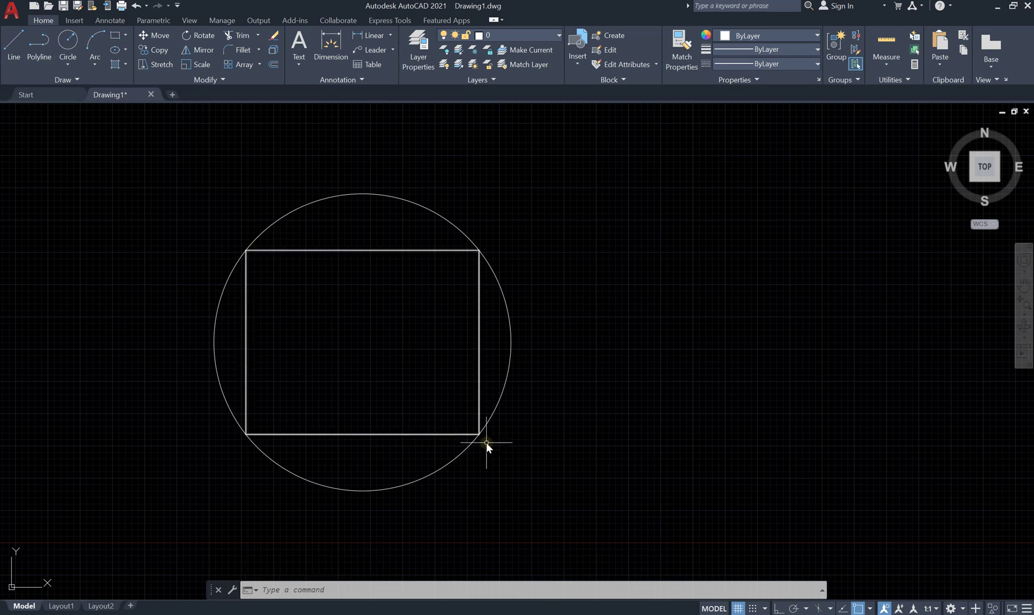
{"action": "scroll", "coordinate": [624, 415], "scroll_direction": "down", "scroll_amount": 4}
{"action": "scroll", "coordinate": [612, 434], "scroll_direction": "up", "scroll_amount": 2}
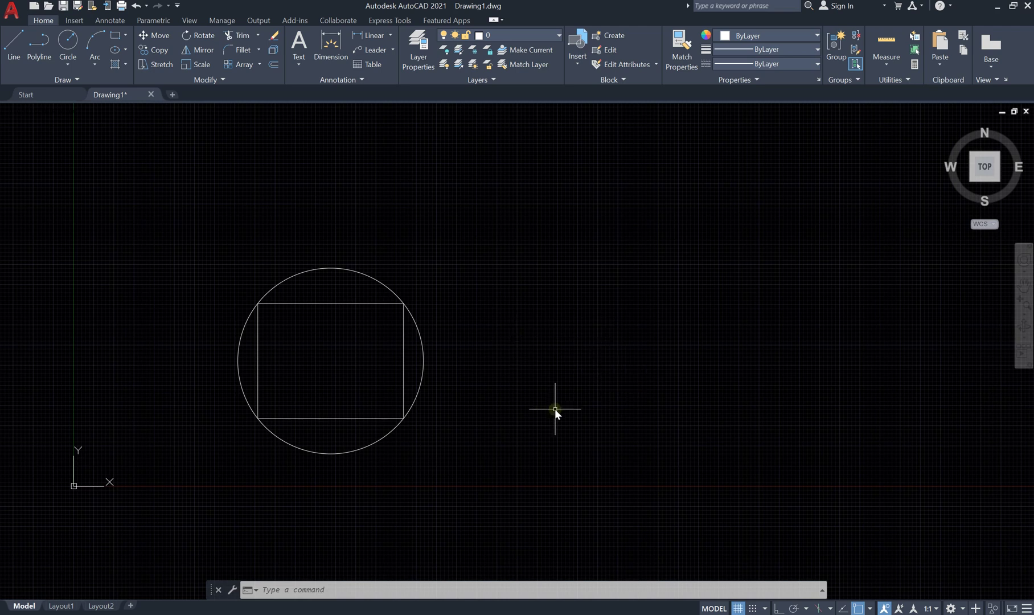
{"action": "scroll", "coordinate": [524, 409], "scroll_direction": "down", "scroll_amount": 4}
{"action": "scroll", "coordinate": [645, 407], "scroll_direction": "up", "scroll_amount": 4}
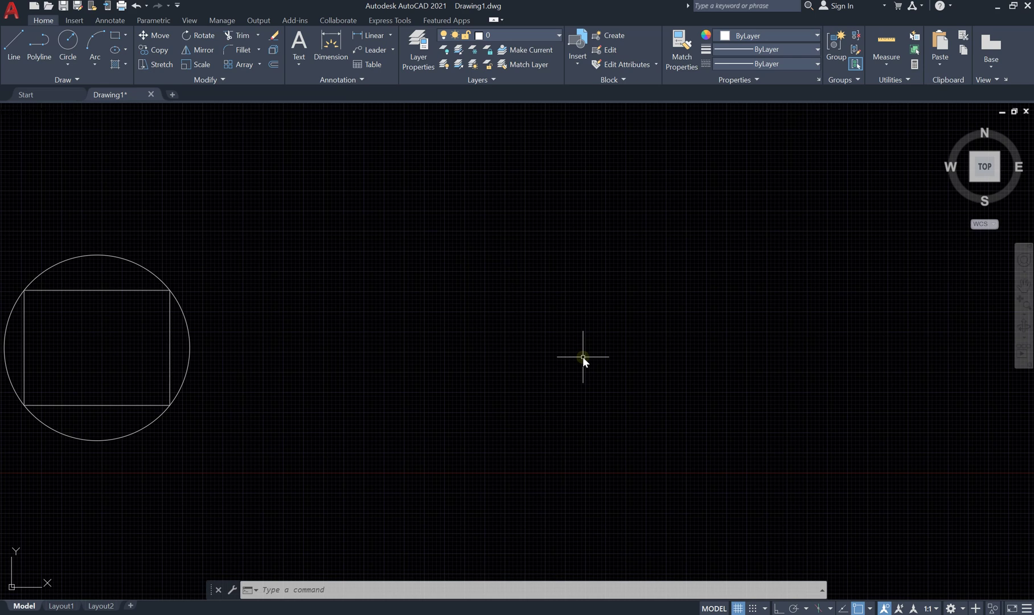
Draw one angled line with L from right of the circle up to the upper right
{"action": "type", "text": "L"}
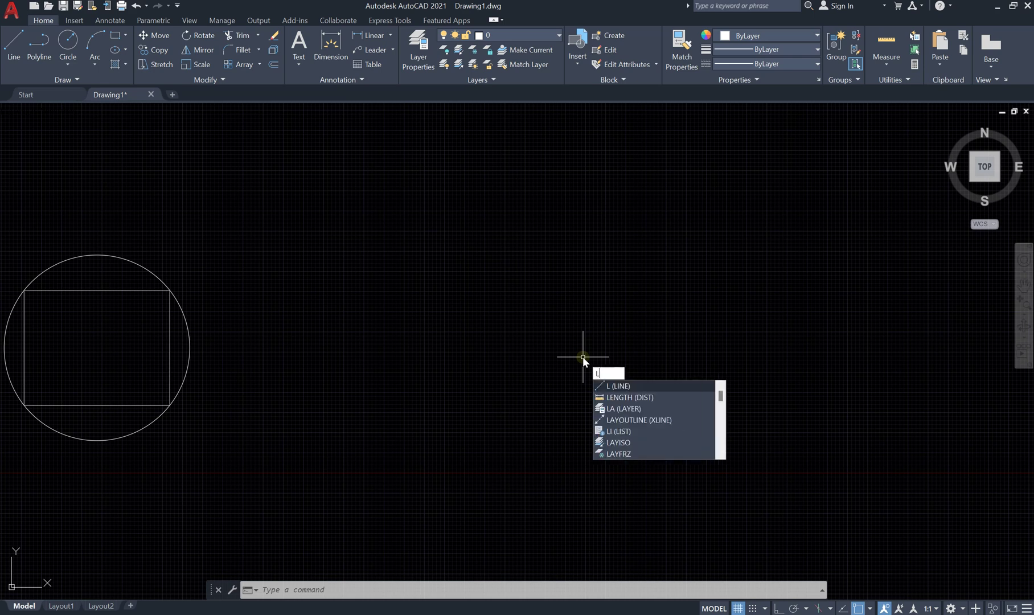
{"action": "key", "text": "Return"}
{"action": "left_click", "coordinate": [362, 321]}
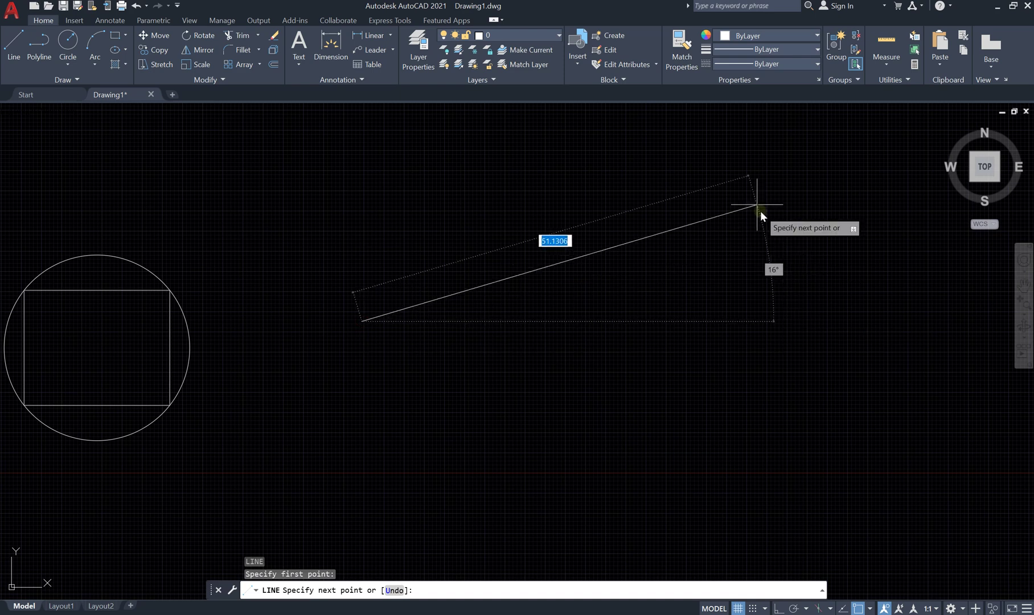
{"action": "left_click", "coordinate": [746, 187]}
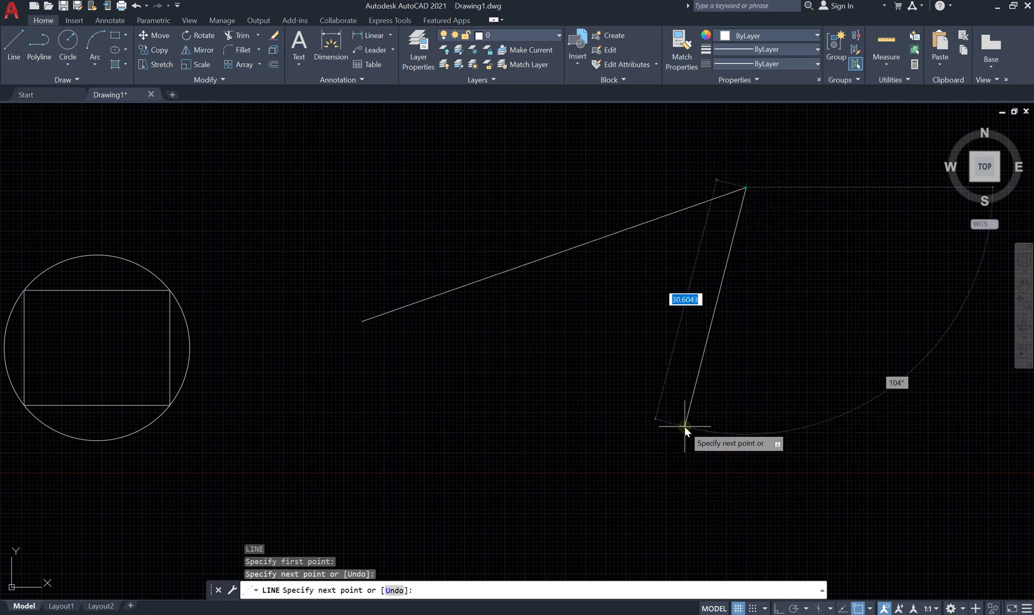
{"action": "key", "text": "Escape"}
{"action": "middle_click_drag", "start_coordinate": [684, 426], "coordinate": [672, 464]}
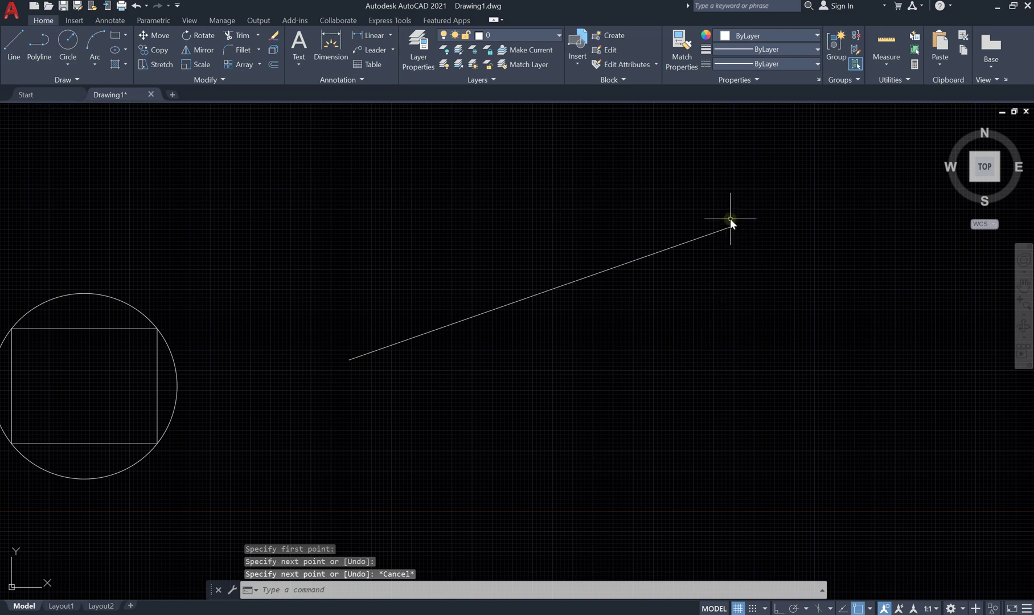
Draw a 2P circle using the slanted line's left and right endpoints as its diameter
{"action": "type", "text": "c"}
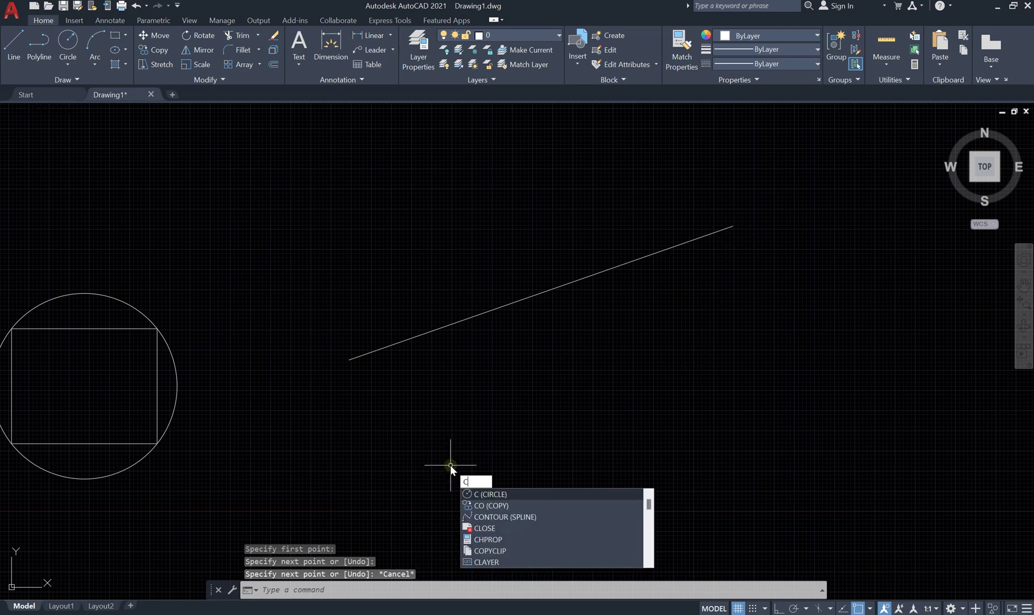
{"action": "key", "text": "Return"}
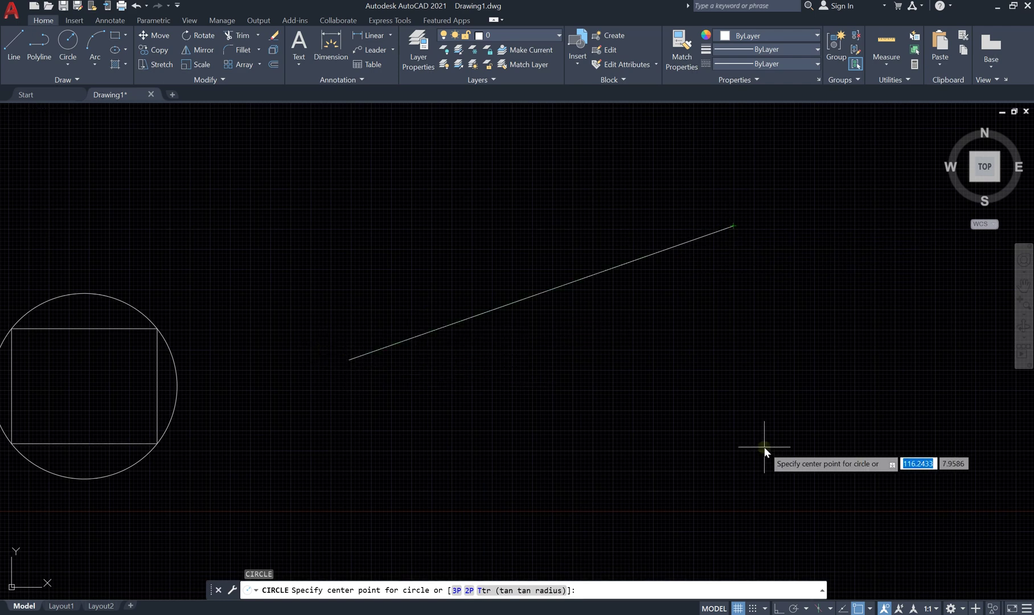
{"action": "left_click", "coordinate": [469, 591]}
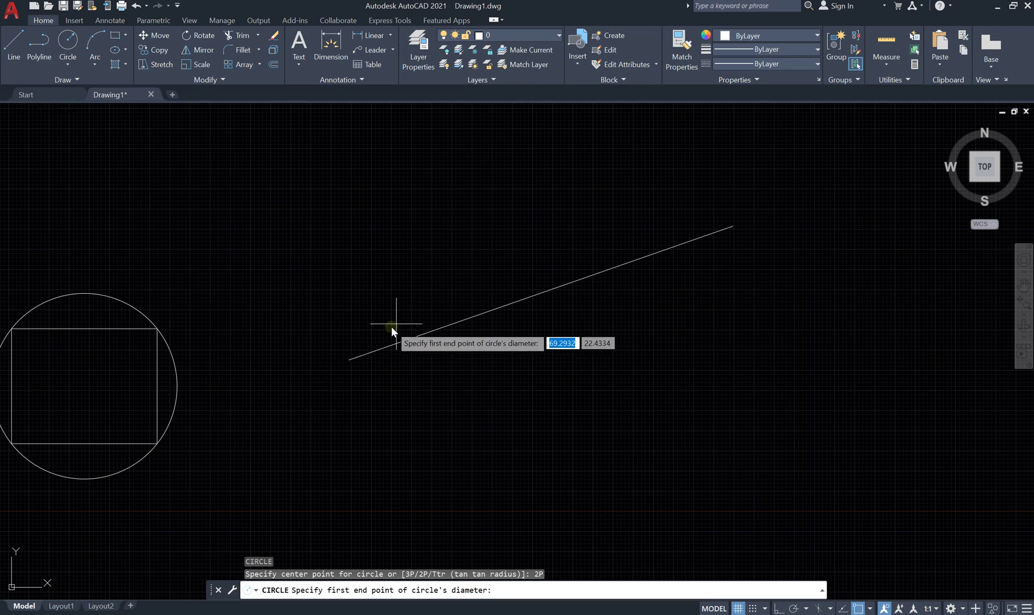
{"action": "left_click", "coordinate": [349, 358]}
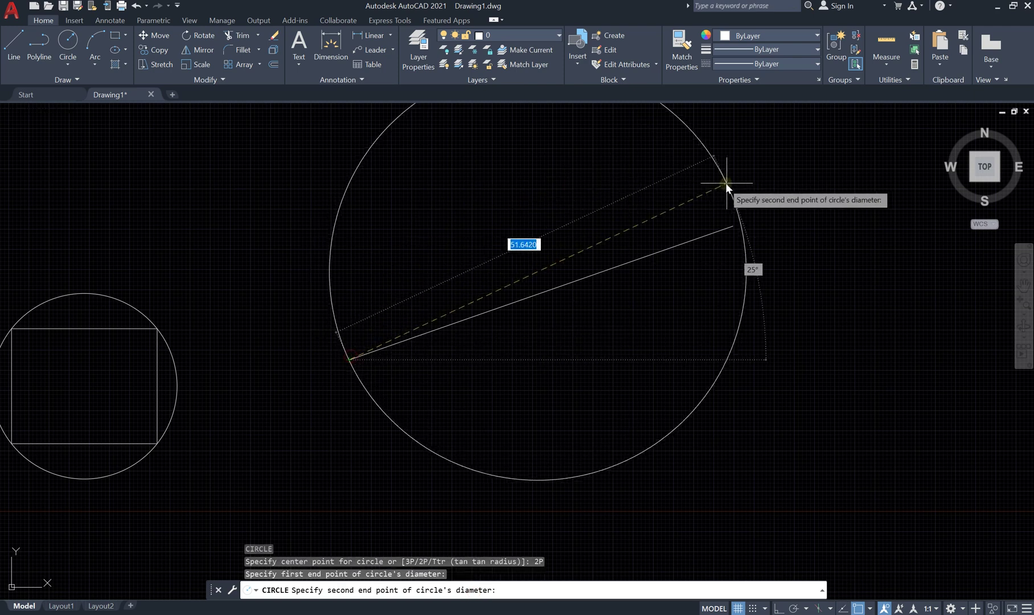
{"action": "left_click", "coordinate": [742, 217]}
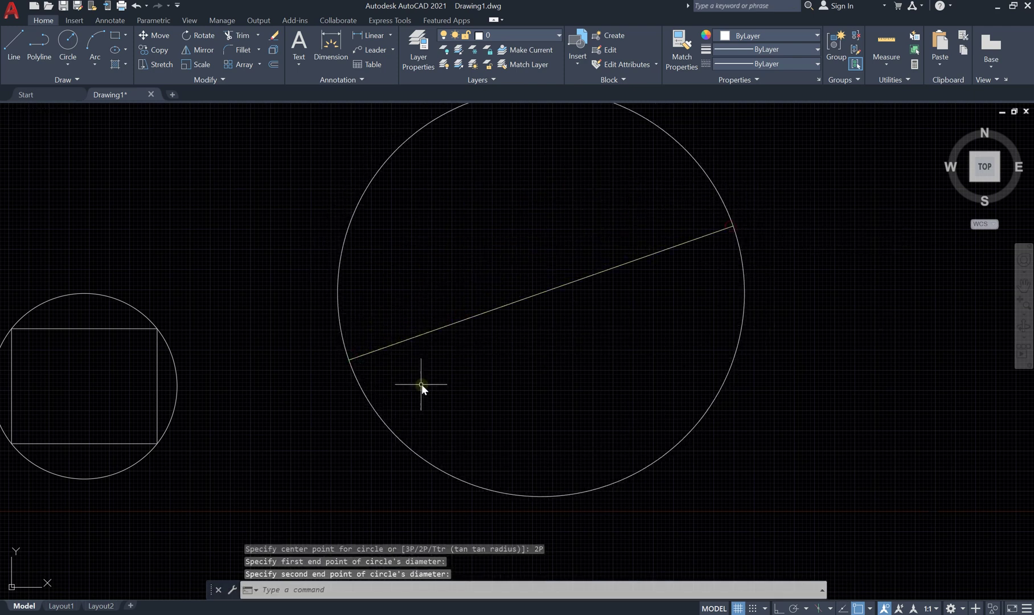
{"action": "scroll", "coordinate": [422, 384], "scroll_direction": "down", "scroll_amount": 4}
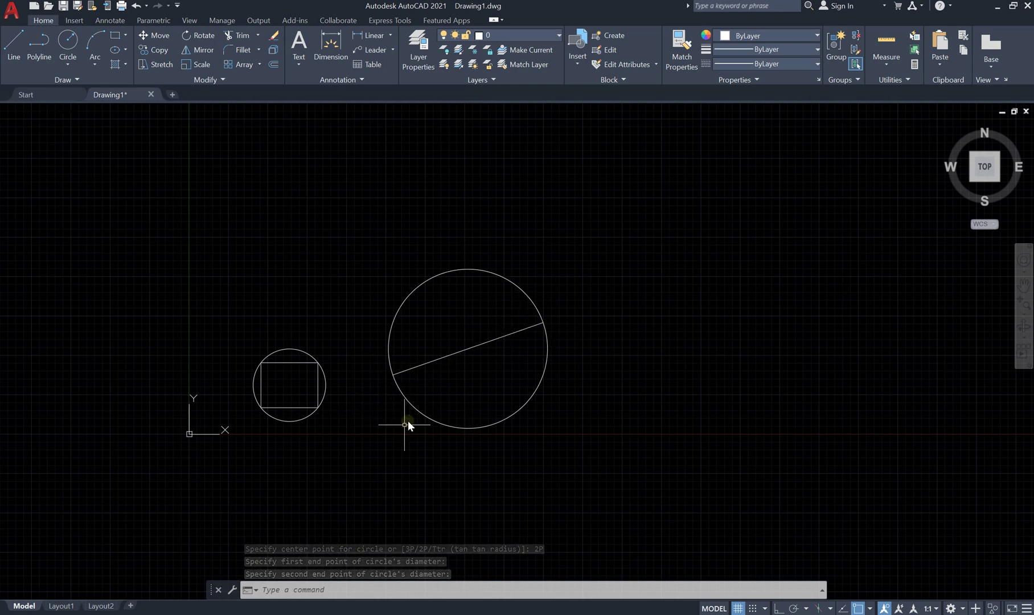
{"action": "scroll", "coordinate": [395, 432], "scroll_direction": "up", "scroll_amount": 4}
{"action": "scroll", "coordinate": [391, 456], "scroll_direction": "down", "scroll_amount": 2}
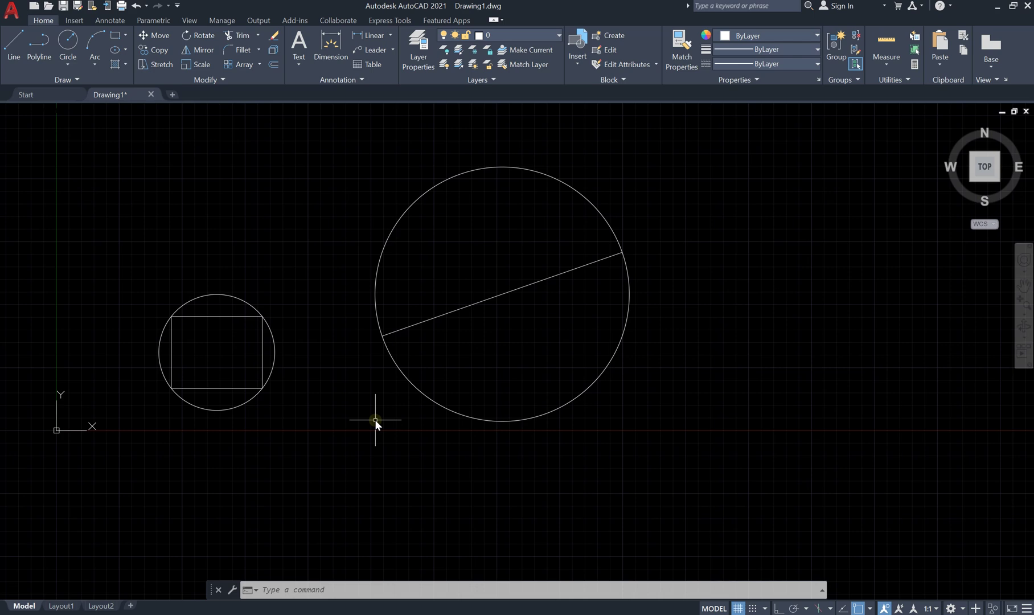
{"action": "type", "text": "c"}
{"action": "key", "text": "Return"}
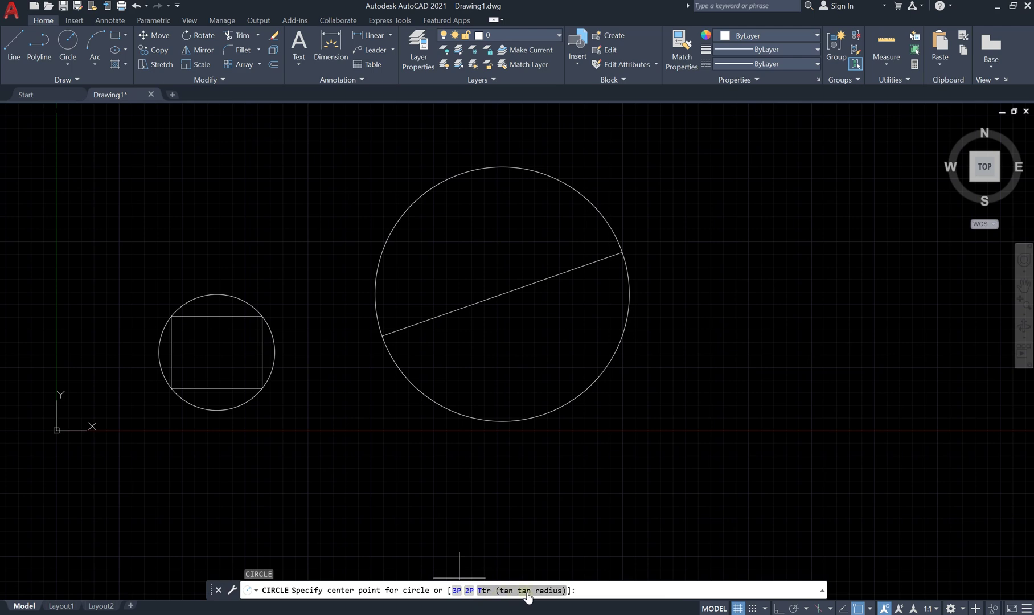
{"action": "scroll", "coordinate": [362, 535], "scroll_direction": "down", "scroll_amount": 2}
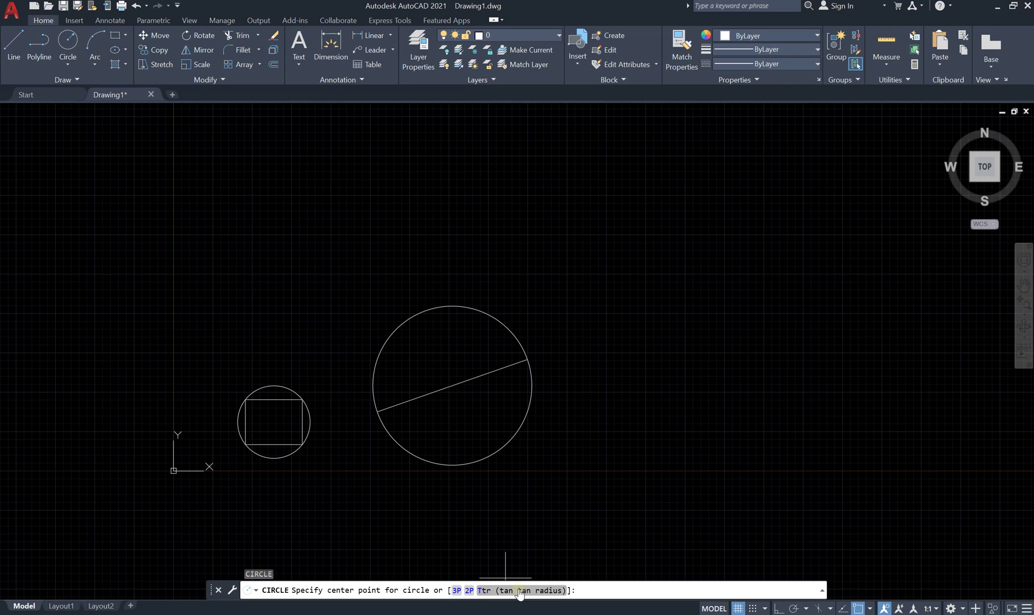
{"action": "scroll", "coordinate": [433, 455], "scroll_direction": "down", "scroll_amount": 5}
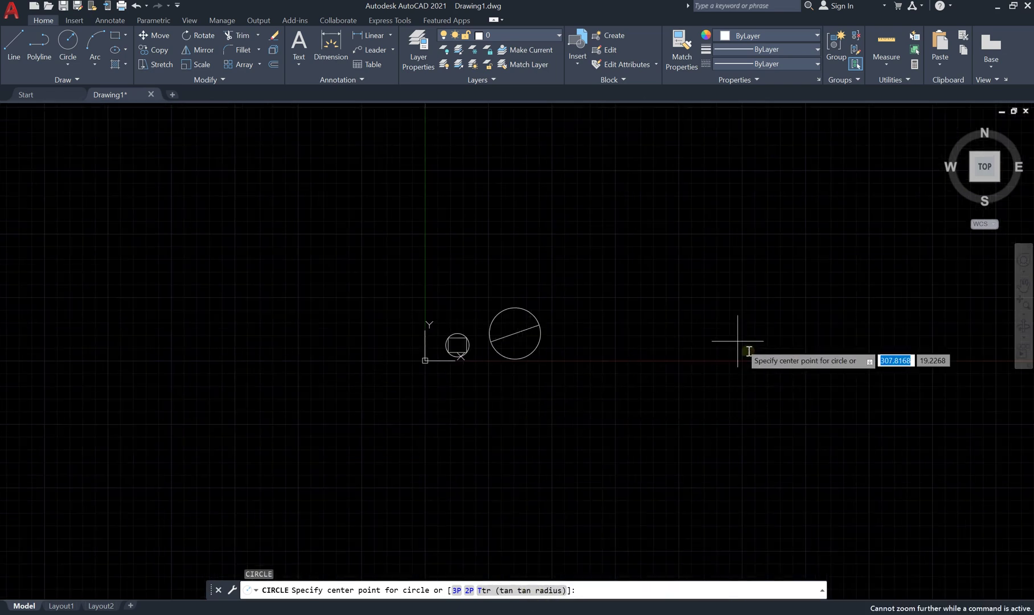
{"action": "scroll", "coordinate": [738, 341], "scroll_direction": "up", "scroll_amount": 5}
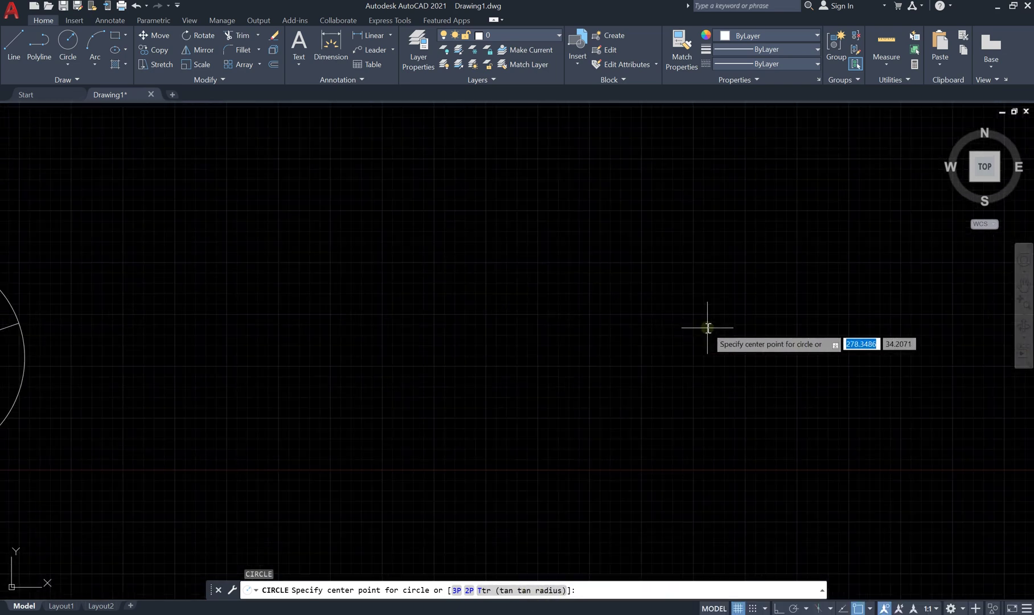
Draw two lines from one shared left point, one rising up-right and one falling down-right
{"action": "left_click", "coordinate": [20, 45]}
{"action": "left_click", "coordinate": [357, 361]}
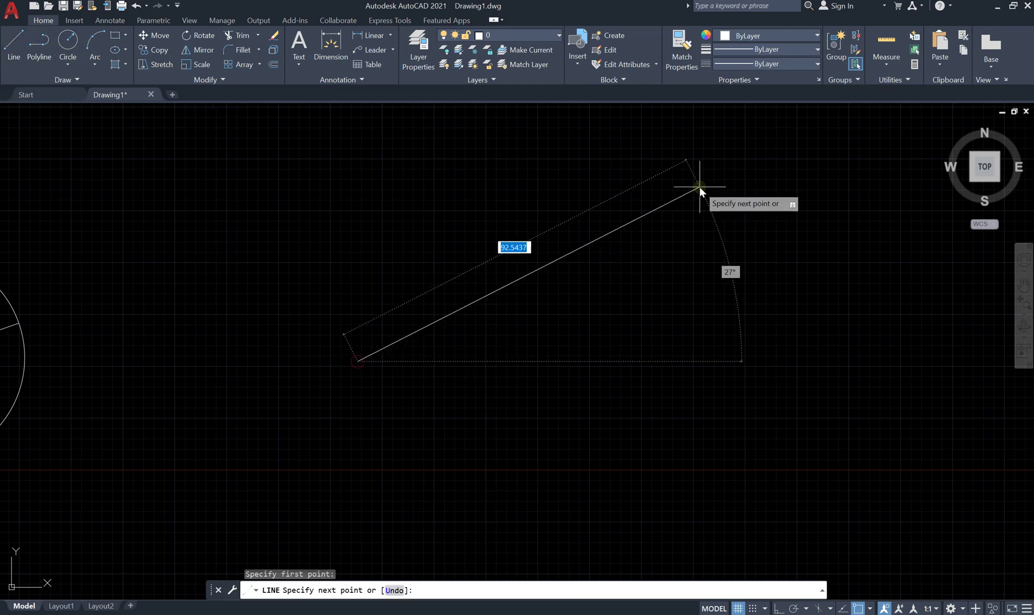
{"action": "left_click", "coordinate": [700, 186]}
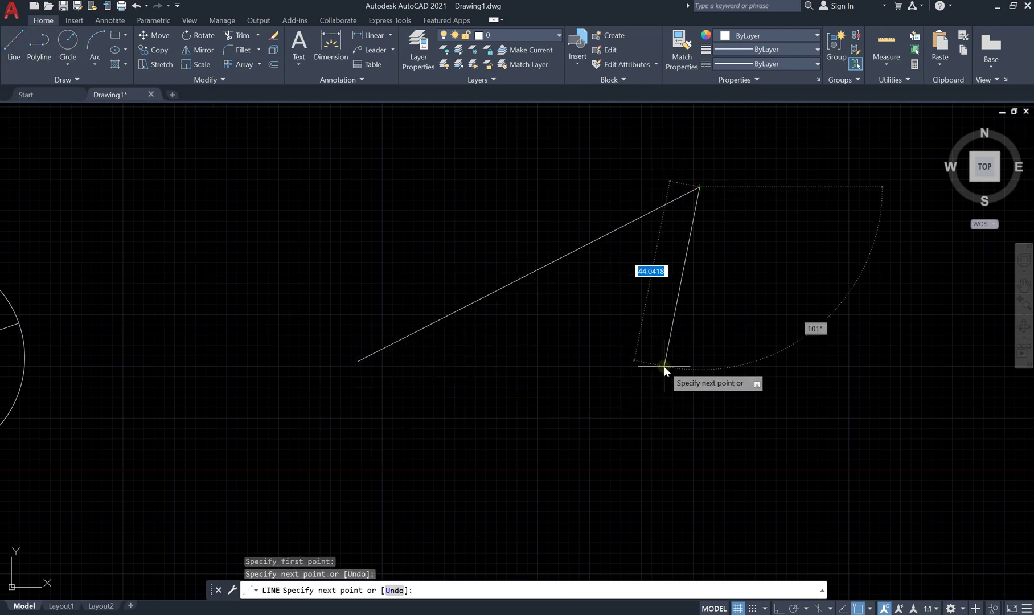
{"action": "key", "text": "Escape"}
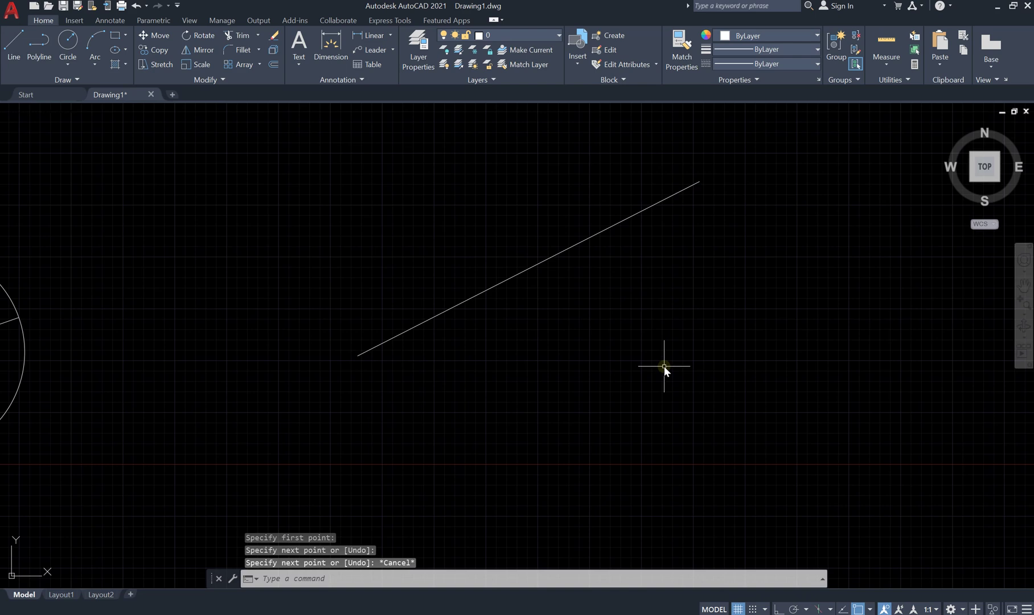
{"action": "left_click", "coordinate": [23, 59]}
{"action": "left_click", "coordinate": [358, 357]}
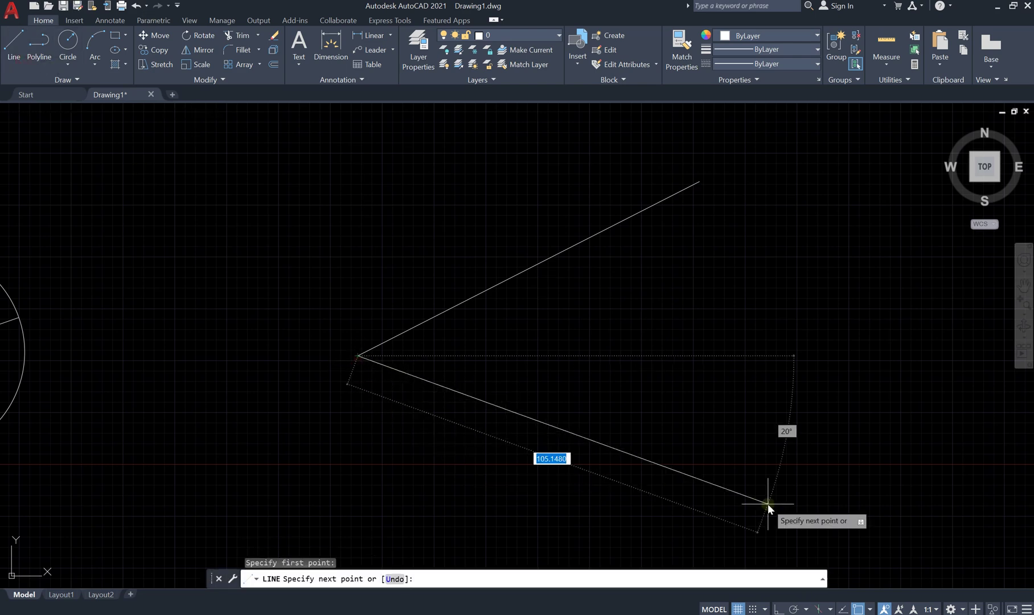
{"action": "left_click", "coordinate": [685, 544]}
{"action": "scroll", "coordinate": [412, 392], "scroll_direction": "down", "scroll_amount": 4}
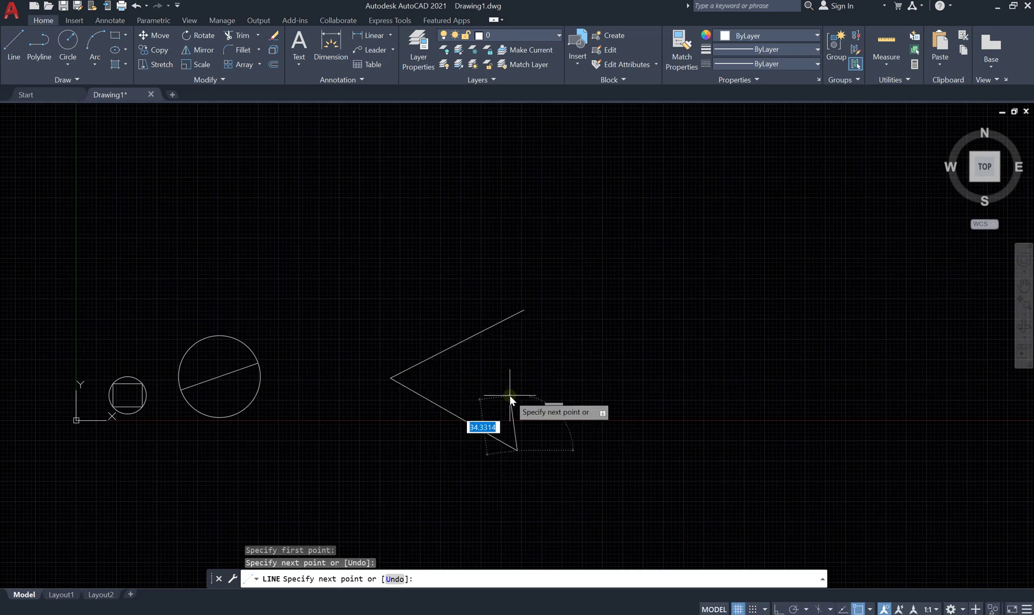
{"action": "scroll", "coordinate": [509, 395], "scroll_direction": "up", "scroll_amount": 2}
{"action": "key", "text": "Escape"}
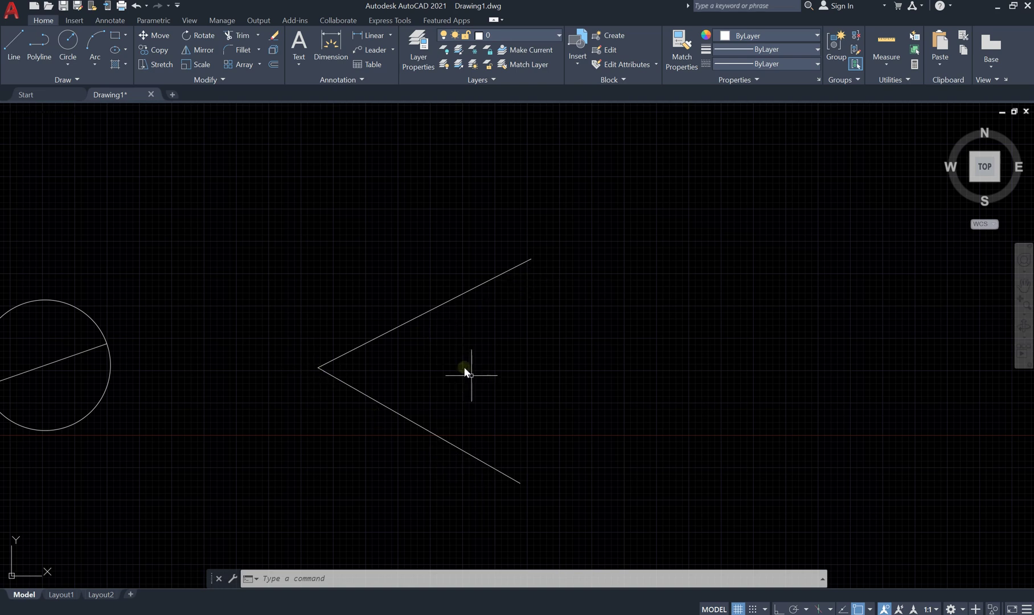
{"action": "type", "text": "c"}
{"action": "key", "text": "Return"}
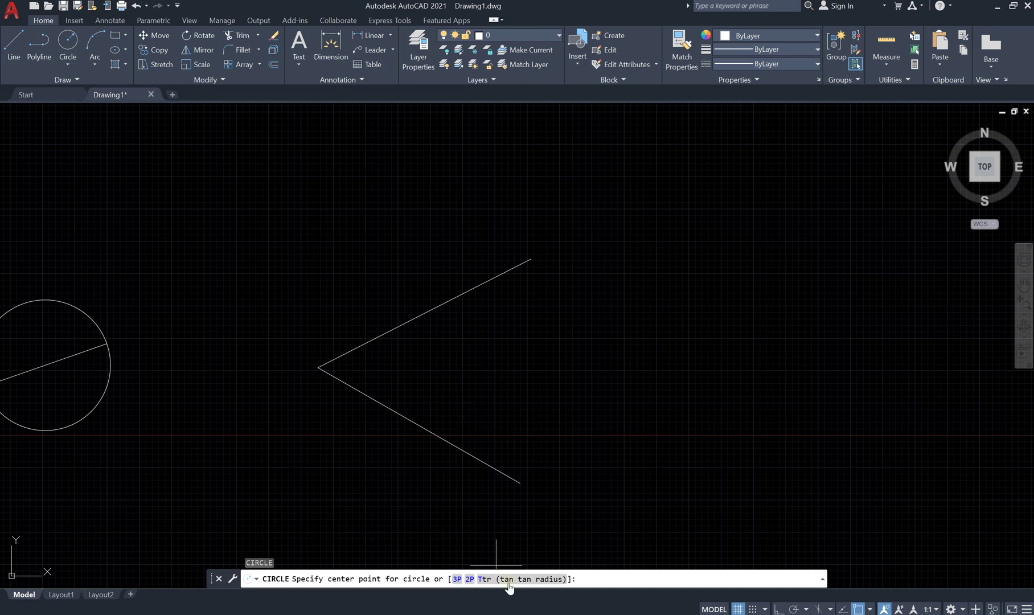
Draw a Ttr circle of radius 5 tangent to the upper and lower lines of the V
{"action": "left_click", "coordinate": [545, 578]}
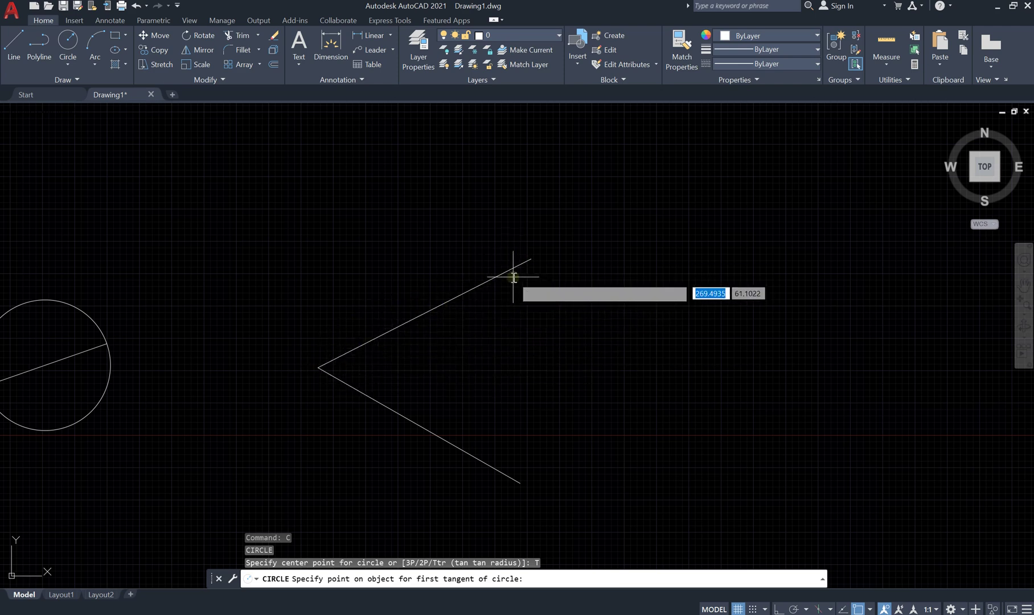
{"action": "scroll", "coordinate": [422, 327], "scroll_direction": "up", "scroll_amount": 2}
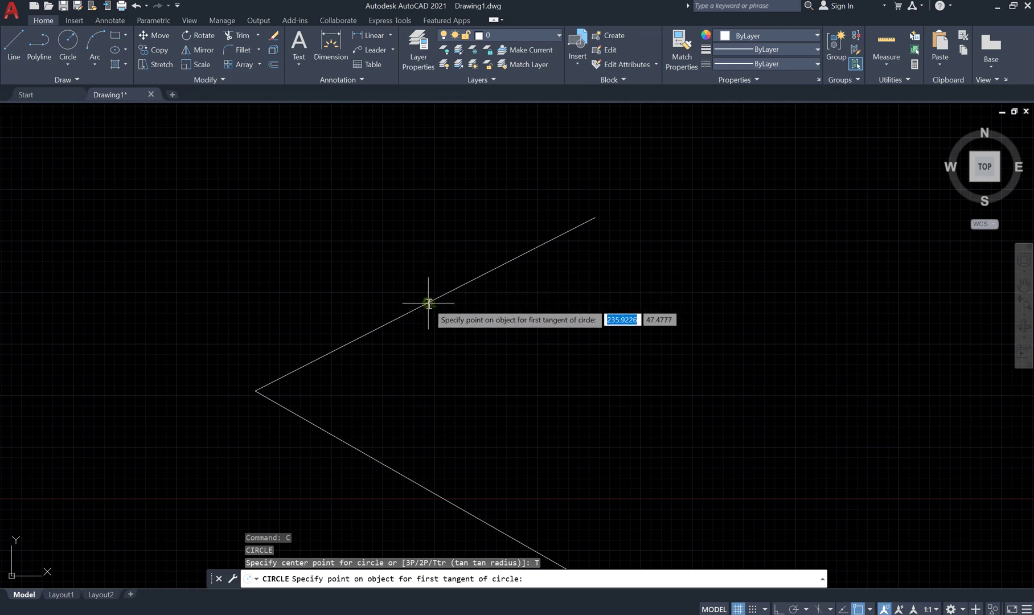
{"action": "left_click", "coordinate": [426, 303]}
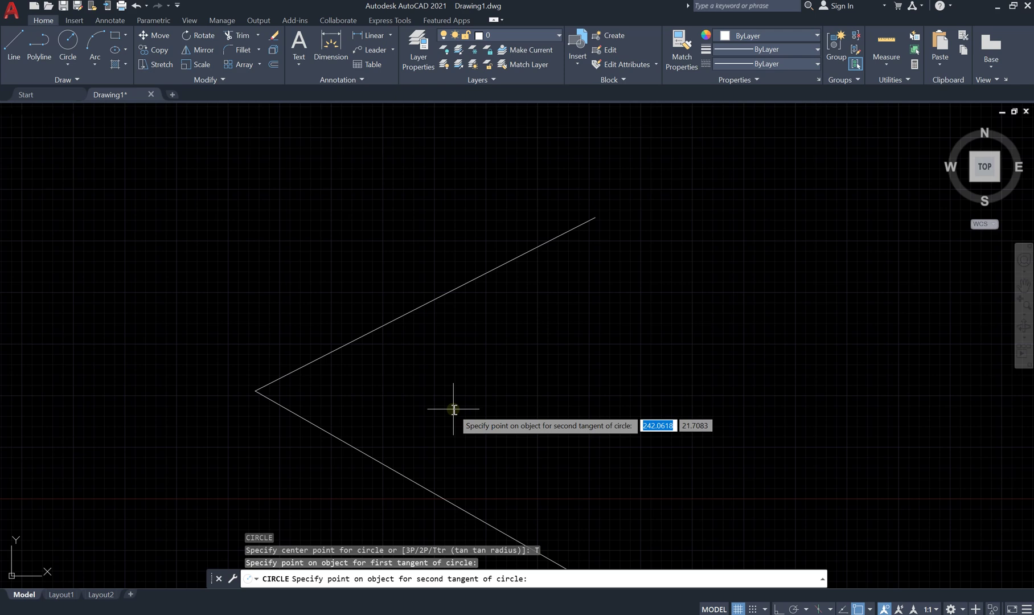
{"action": "scroll", "coordinate": [422, 396], "scroll_direction": "down", "scroll_amount": 2}
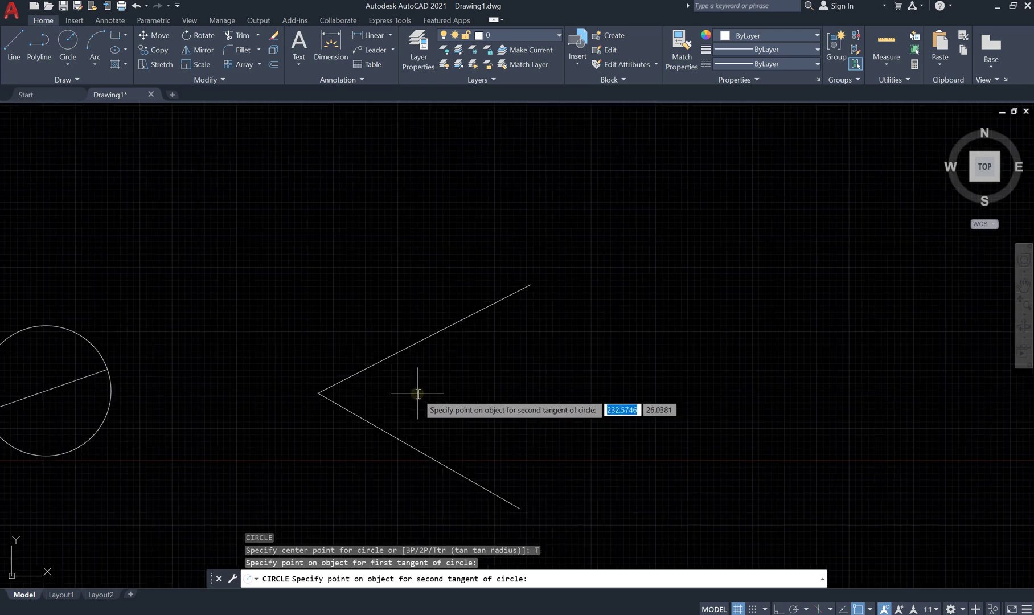
{"action": "left_click", "coordinate": [432, 459]}
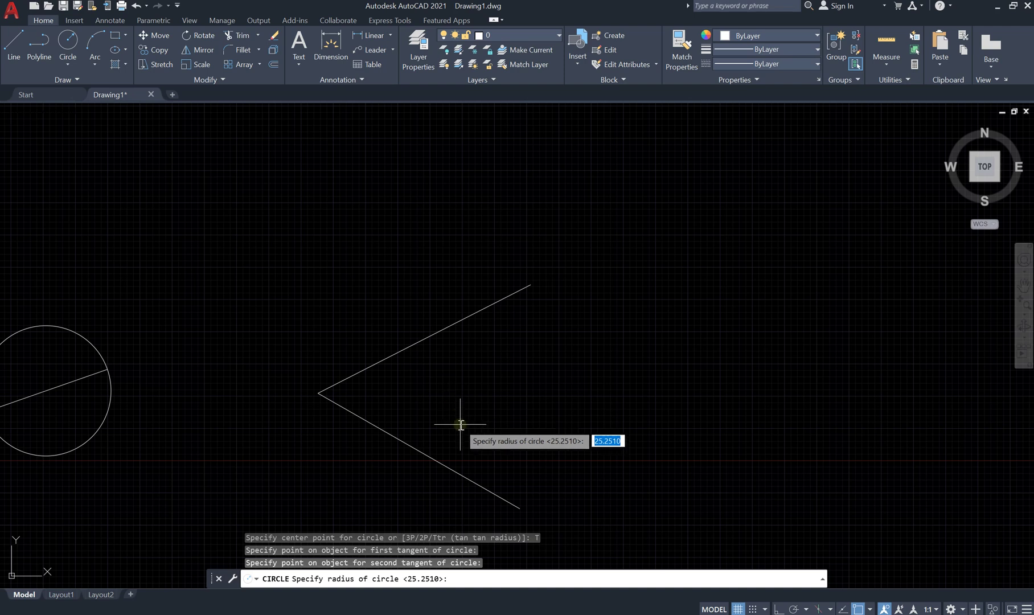
{"action": "scroll", "coordinate": [459, 421], "scroll_direction": "up", "scroll_amount": 2}
{"action": "scroll", "coordinate": [467, 455], "scroll_direction": "down", "scroll_amount": 2}
{"action": "scroll", "coordinate": [471, 453], "scroll_direction": "up", "scroll_amount": 2}
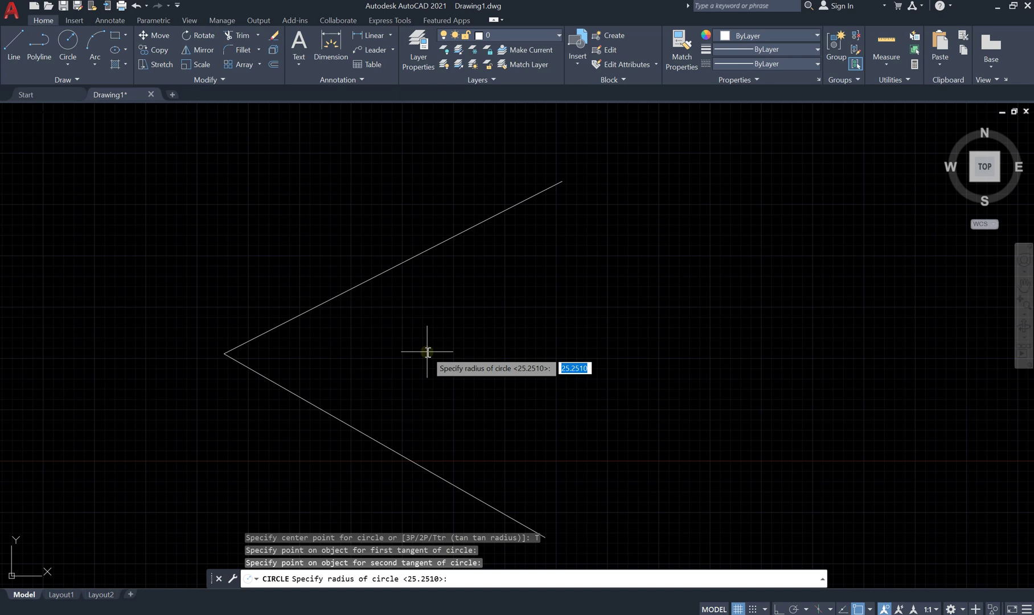
{"action": "type", "text": "2"}
{"action": "key", "text": "BackSpace"}
{"action": "type", "text": "5"}
{"action": "key", "text": "Return"}
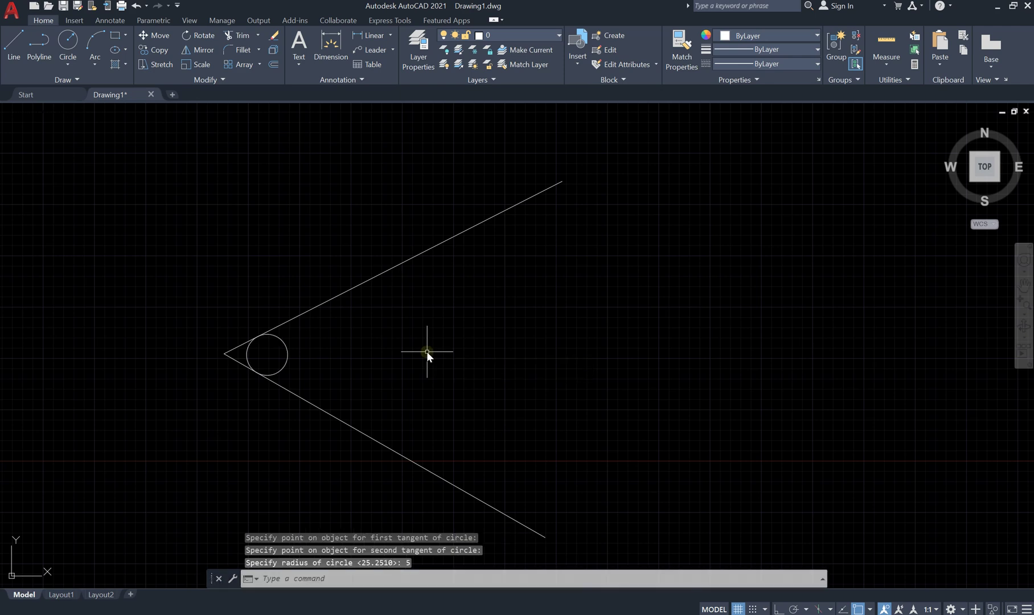
{"action": "scroll", "coordinate": [254, 370], "scroll_direction": "up", "scroll_amount": 8}
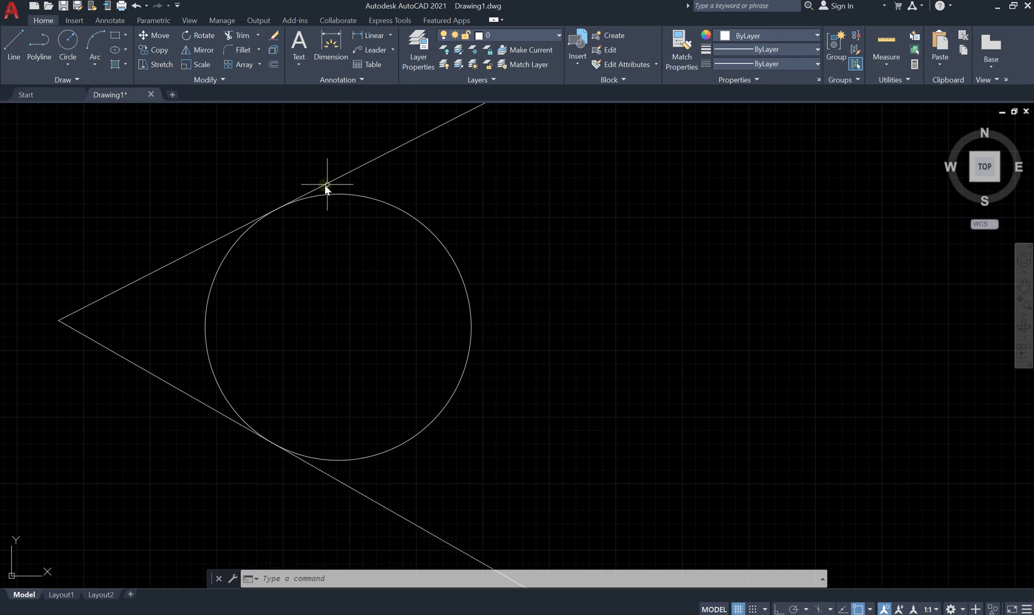
{"action": "scroll", "coordinate": [225, 271], "scroll_direction": "down", "scroll_amount": 6}
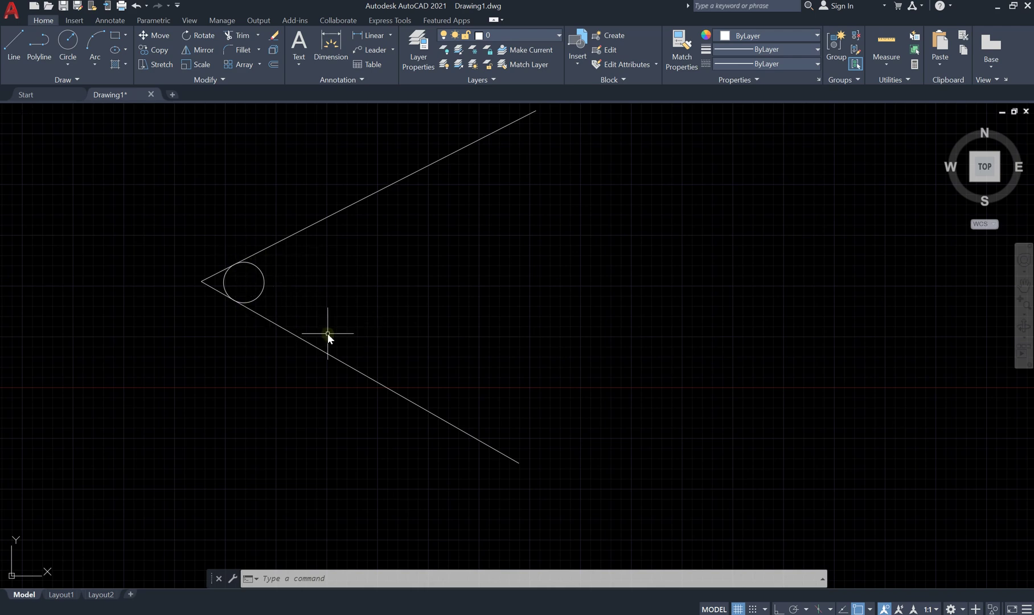
{"action": "scroll", "coordinate": [211, 278], "scroll_direction": "down", "scroll_amount": 4}
{"action": "scroll", "coordinate": [344, 278], "scroll_direction": "down", "scroll_amount": 6}
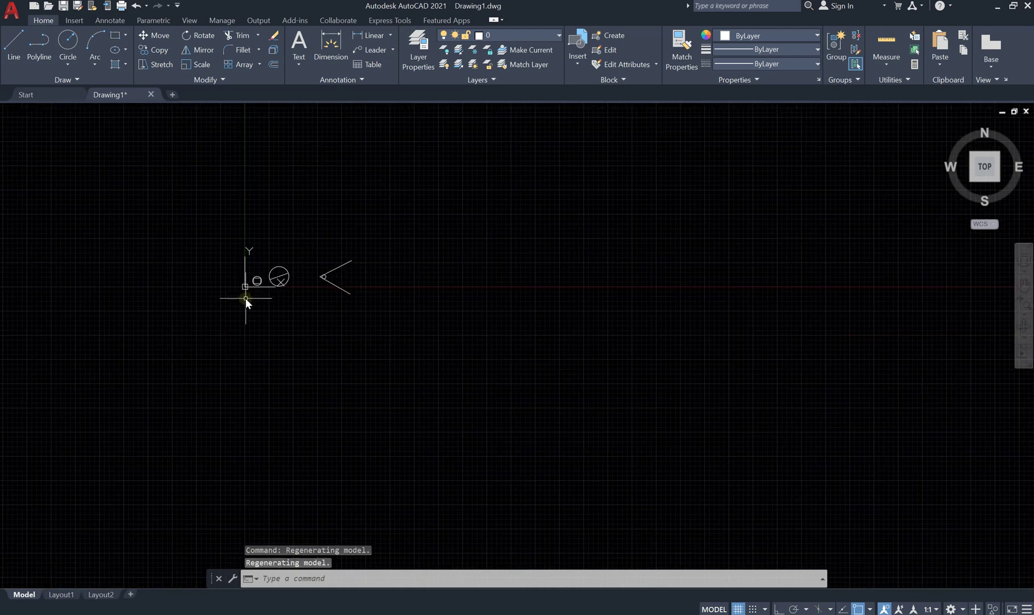